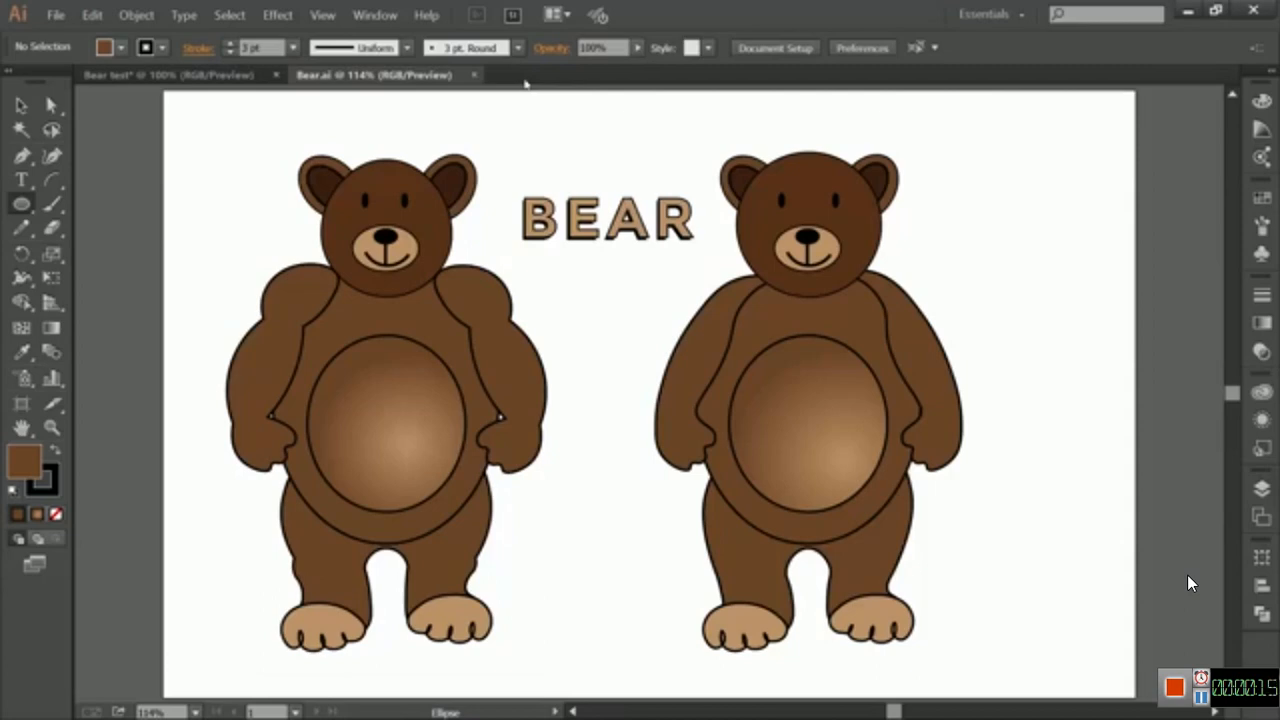
- Start a new document using the Web profile and the 1280 x 800 size preset
click(56, 20)
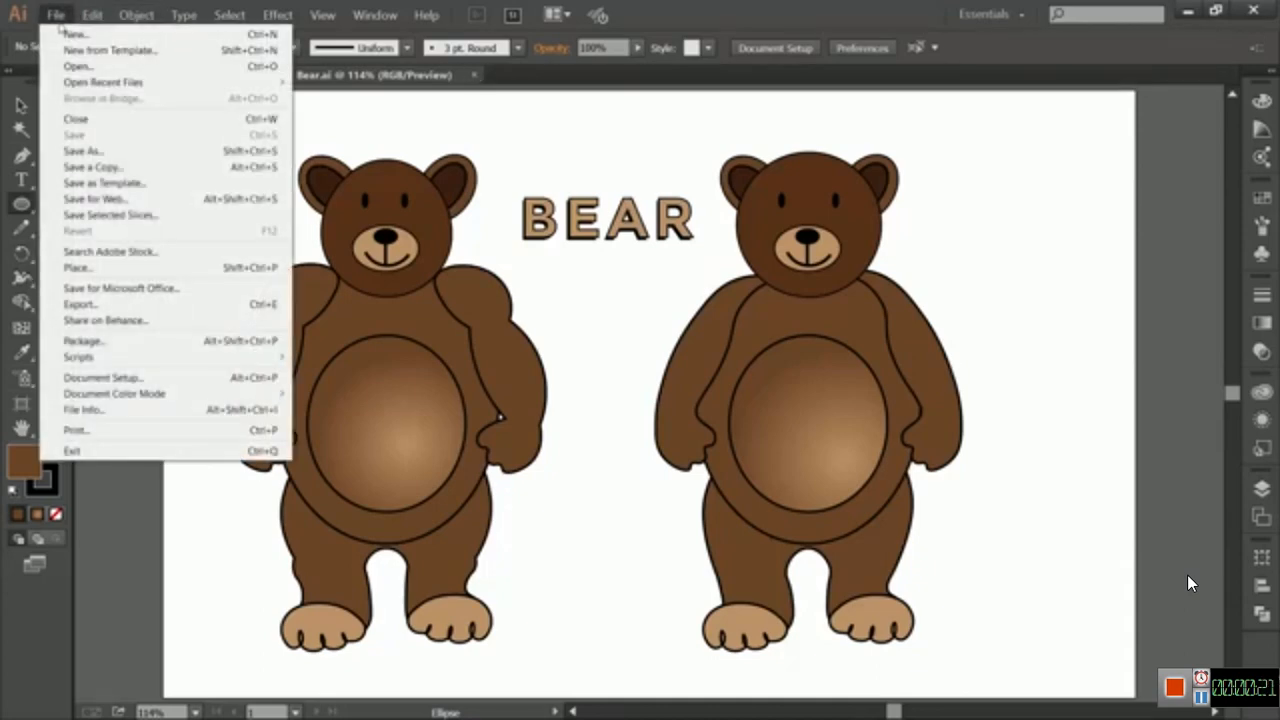
click(74, 34)
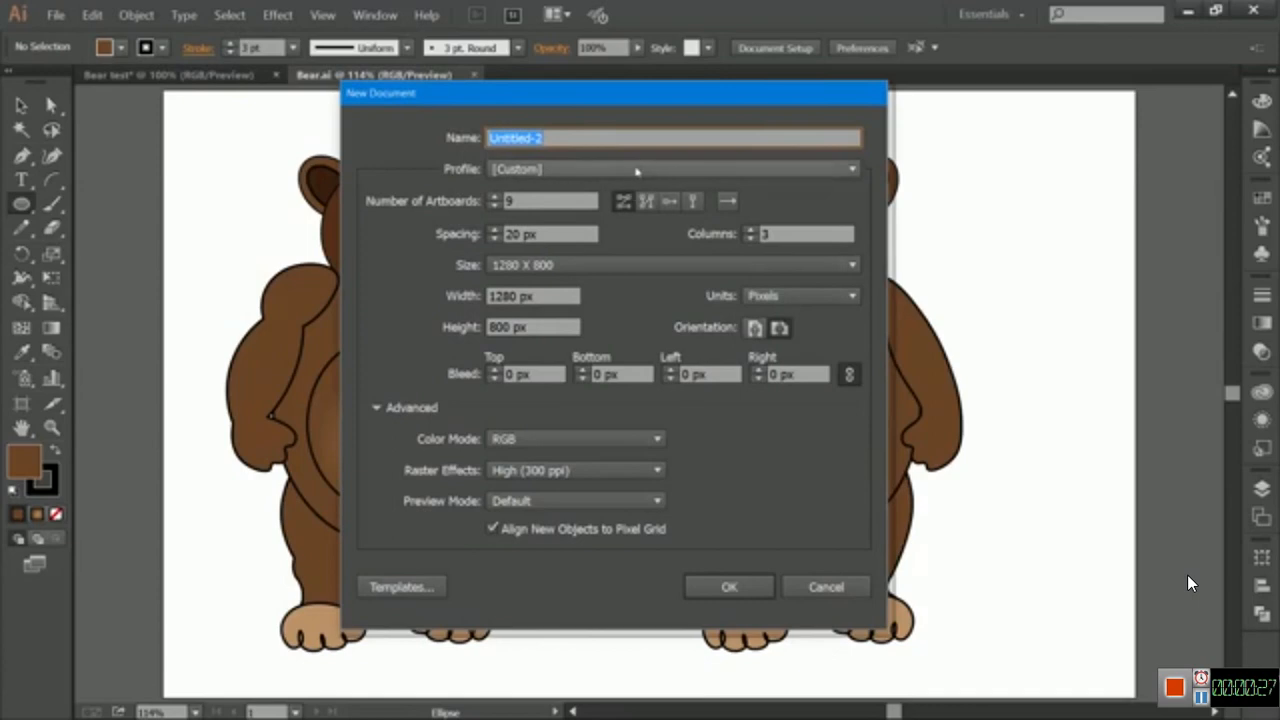
click(613, 171)
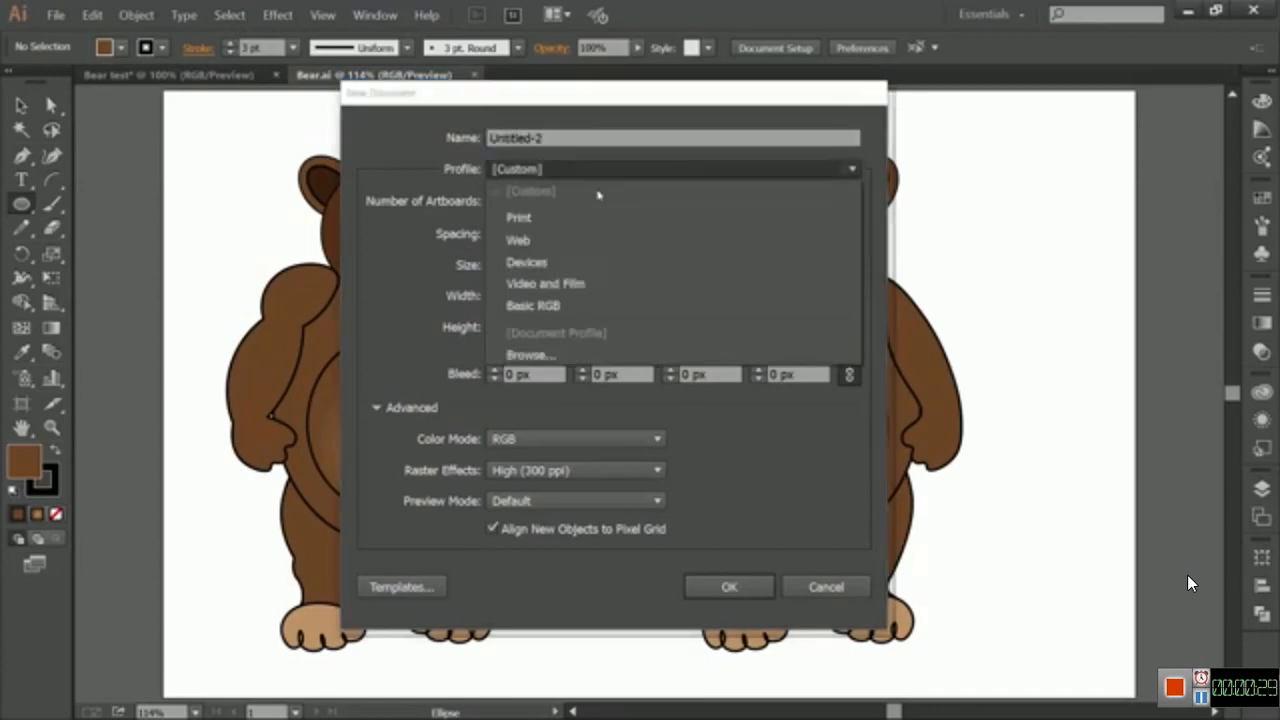
click(572, 244)
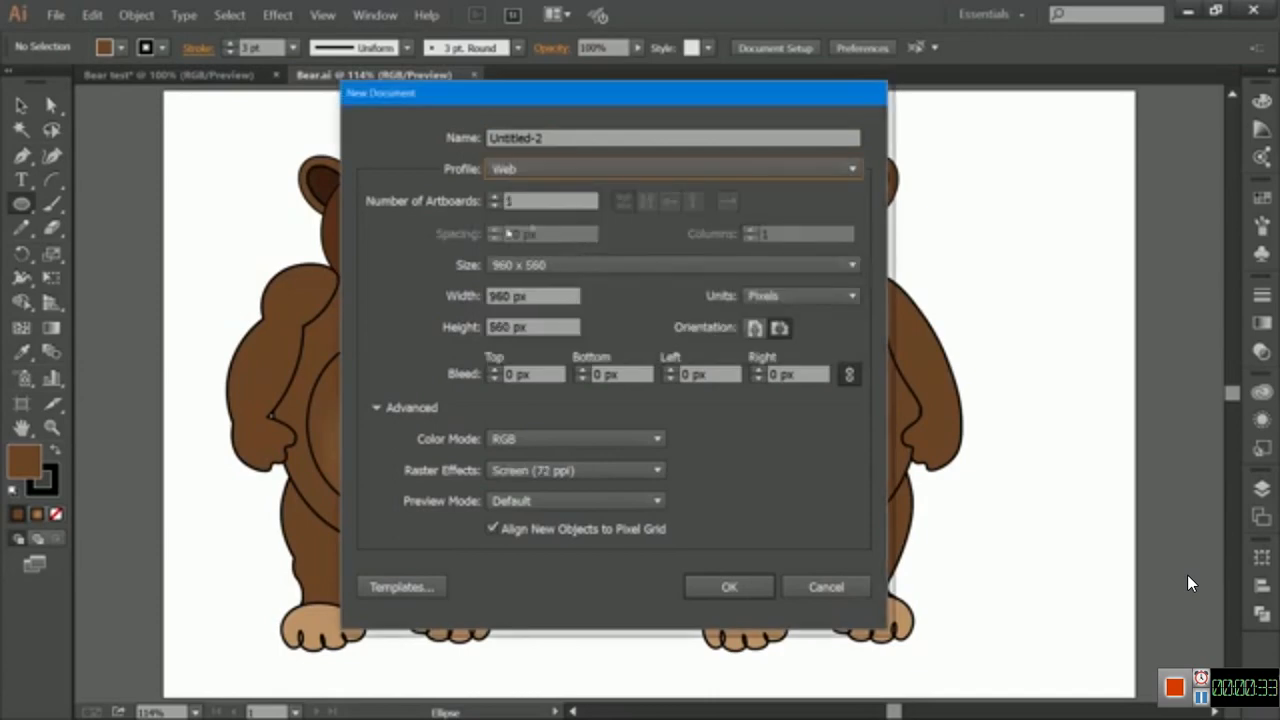
click(560, 269)
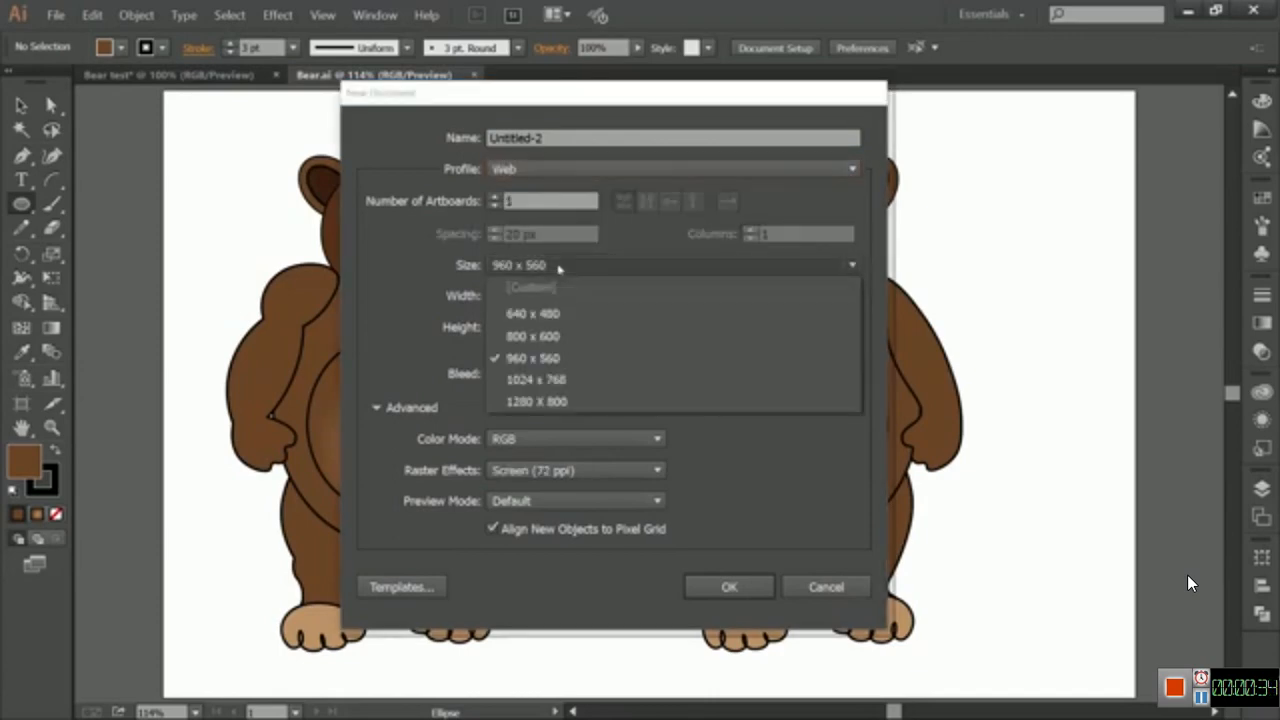
click(555, 402)
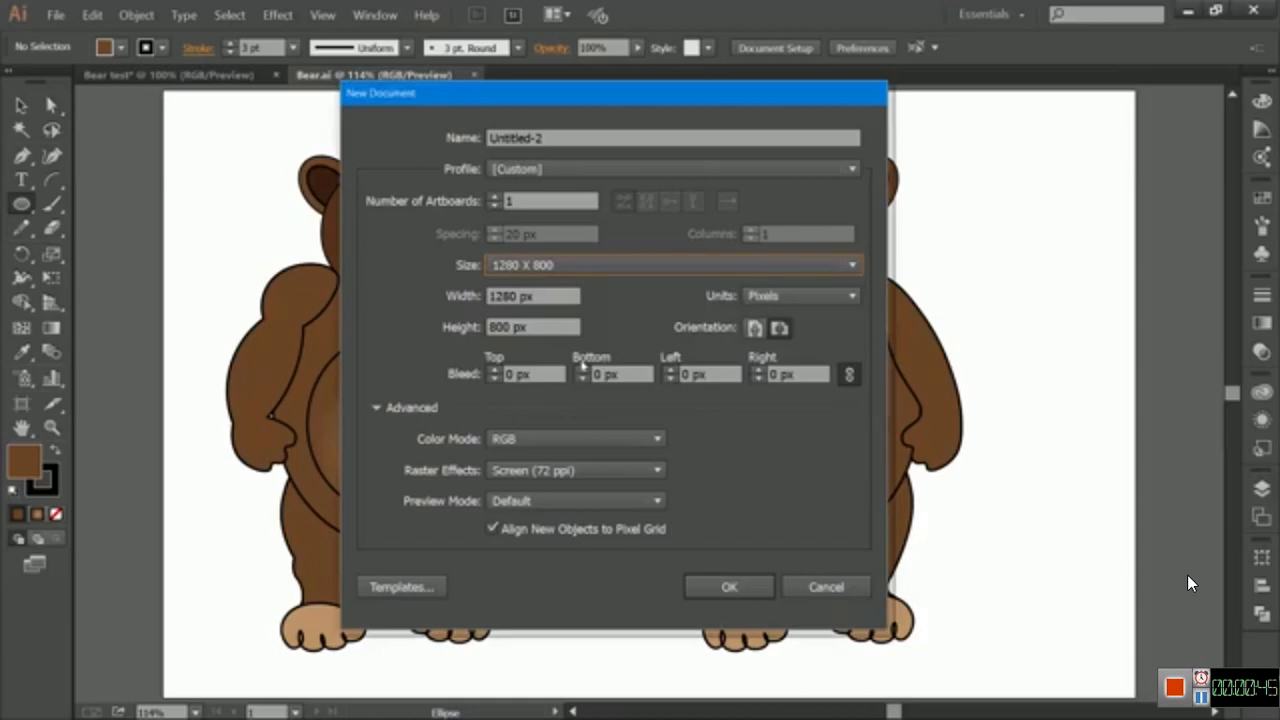
- Name the new document Bear2, set its raster effects to High (300 ppi), and create it
drag(553, 137, 488, 137)
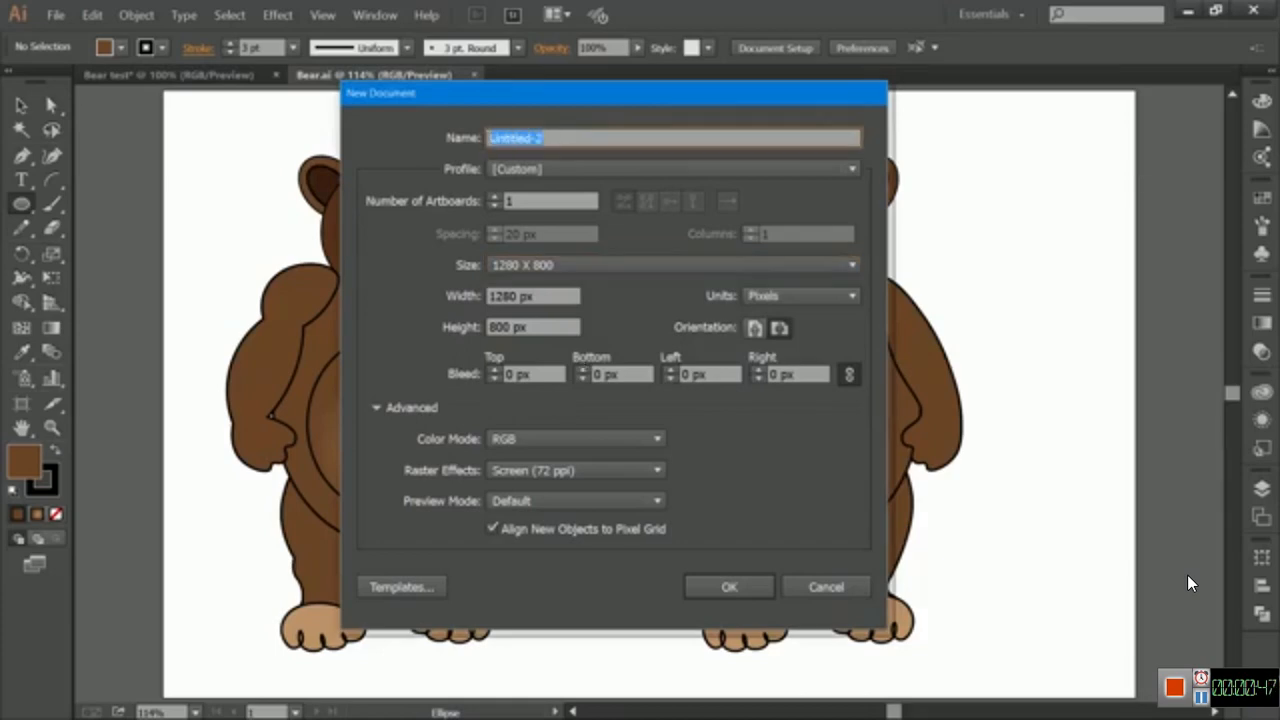
text(Bear)
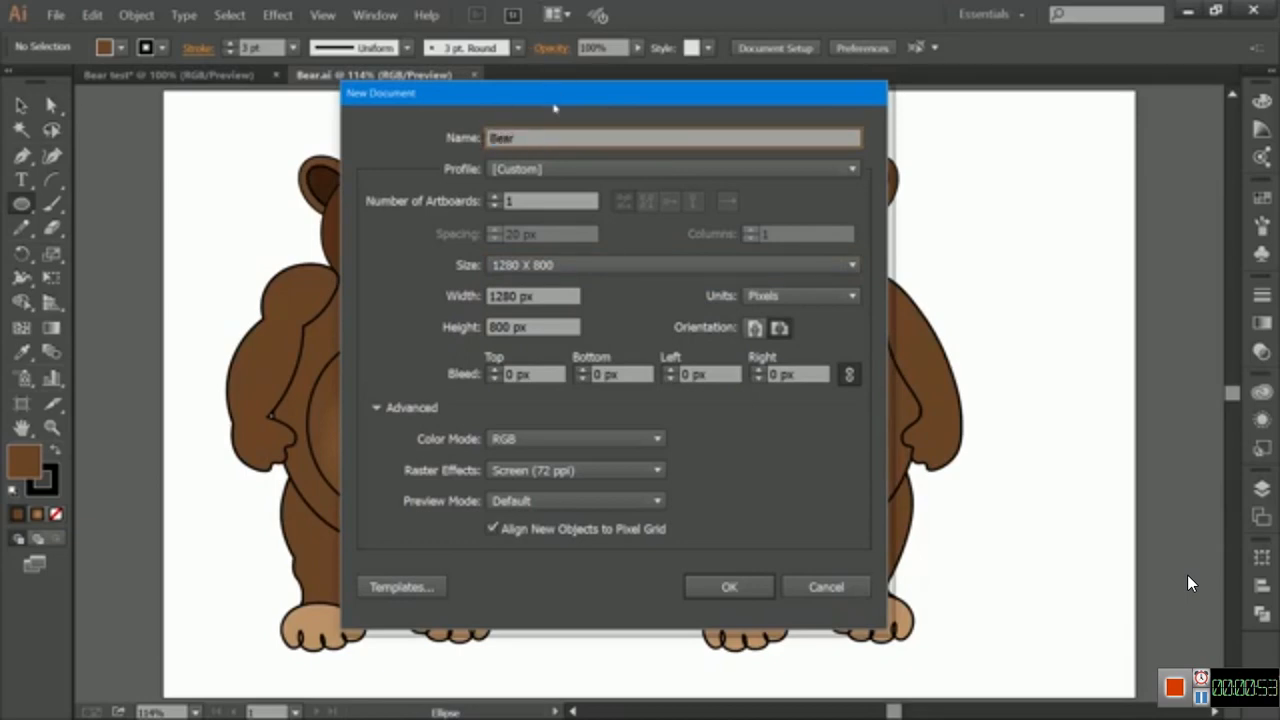
text(2)
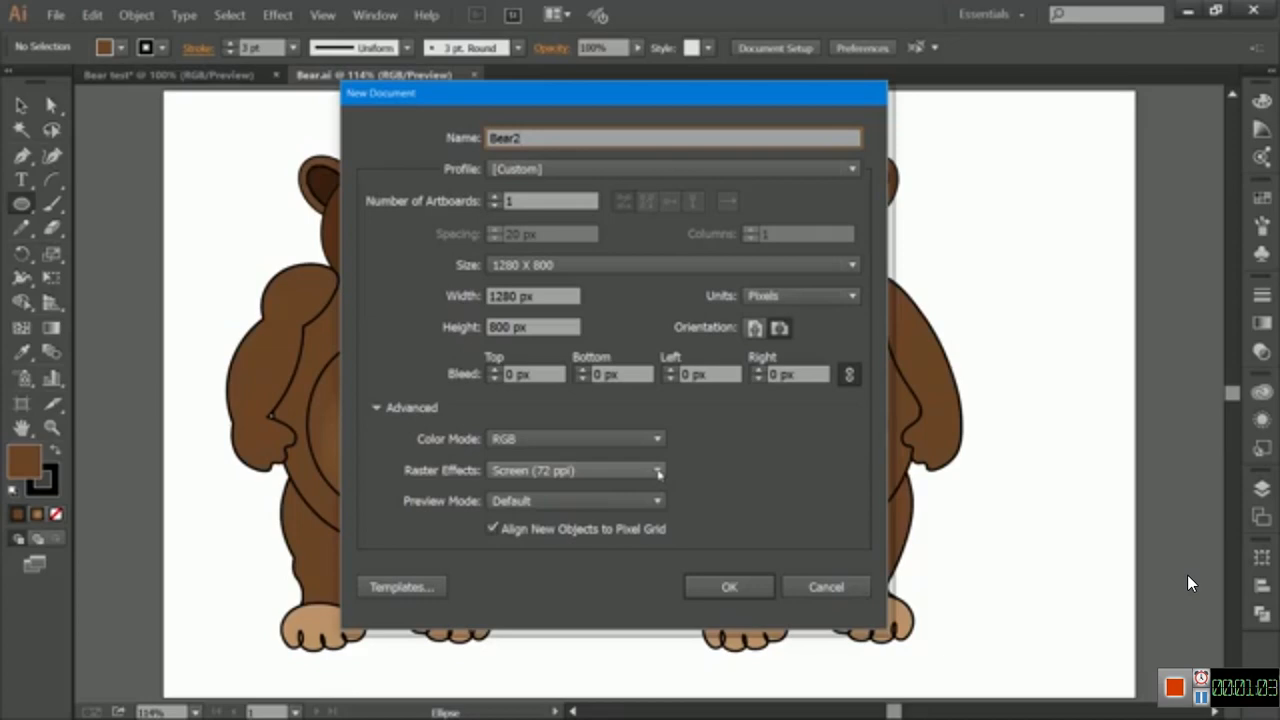
click(659, 472)
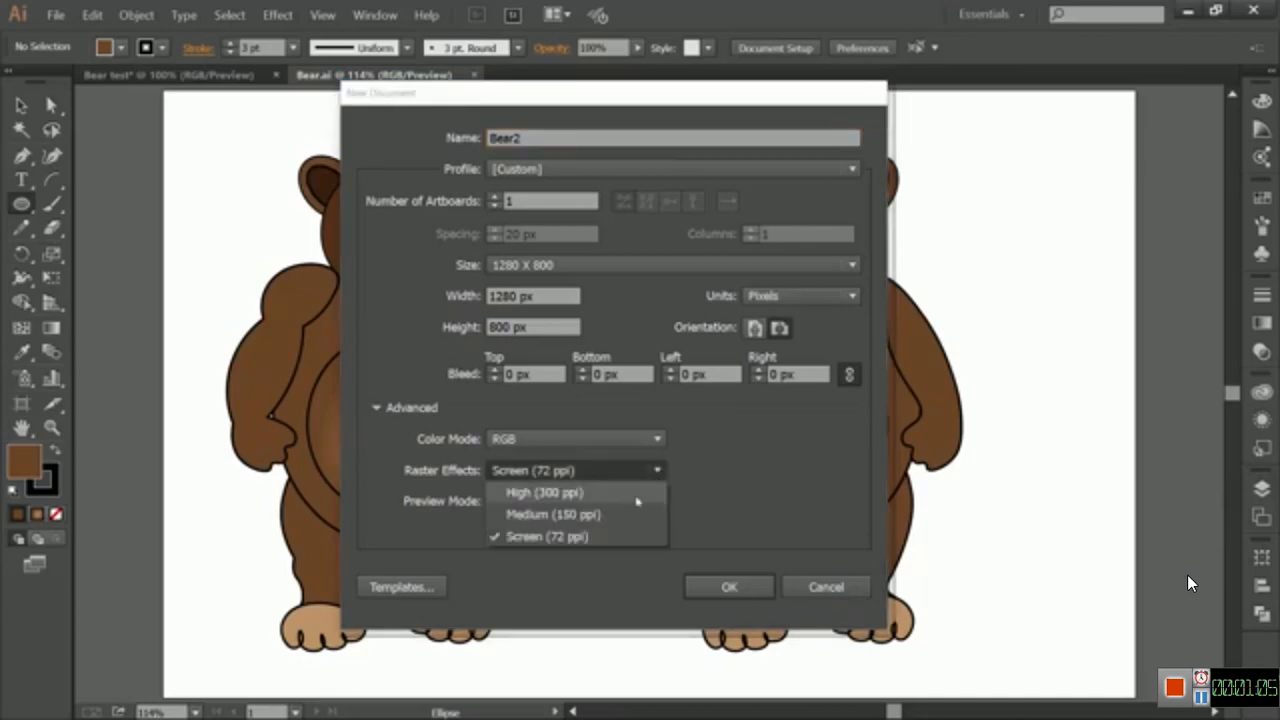
click(636, 494)
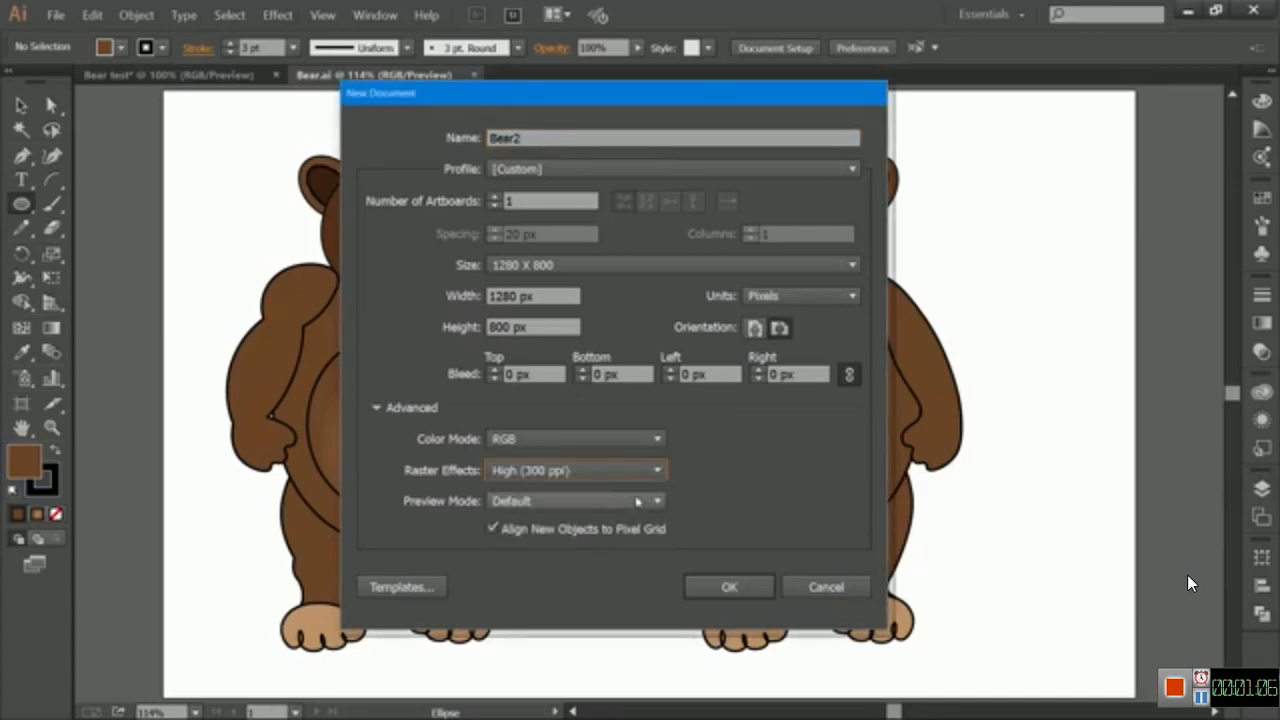
click(766, 592)
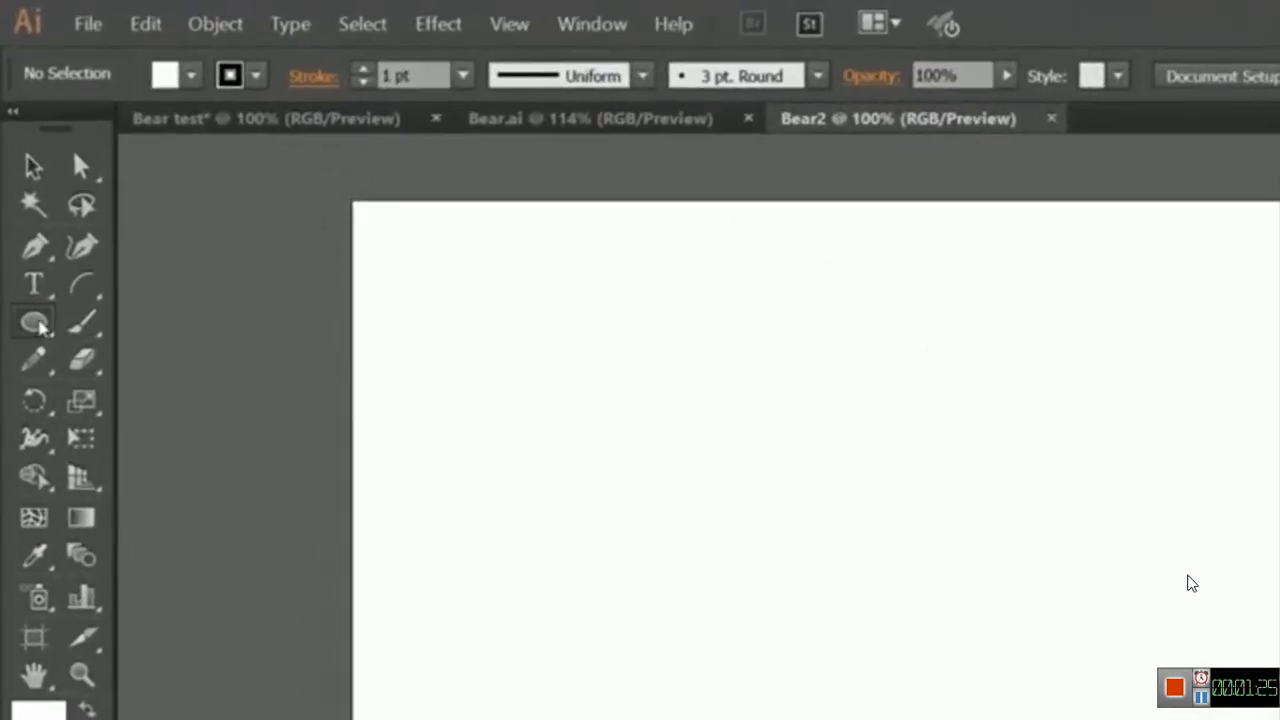
- Draw a small square with the Rectangle Tool near the artboard's upper-left corner, constraining its proportions
click(36, 322)
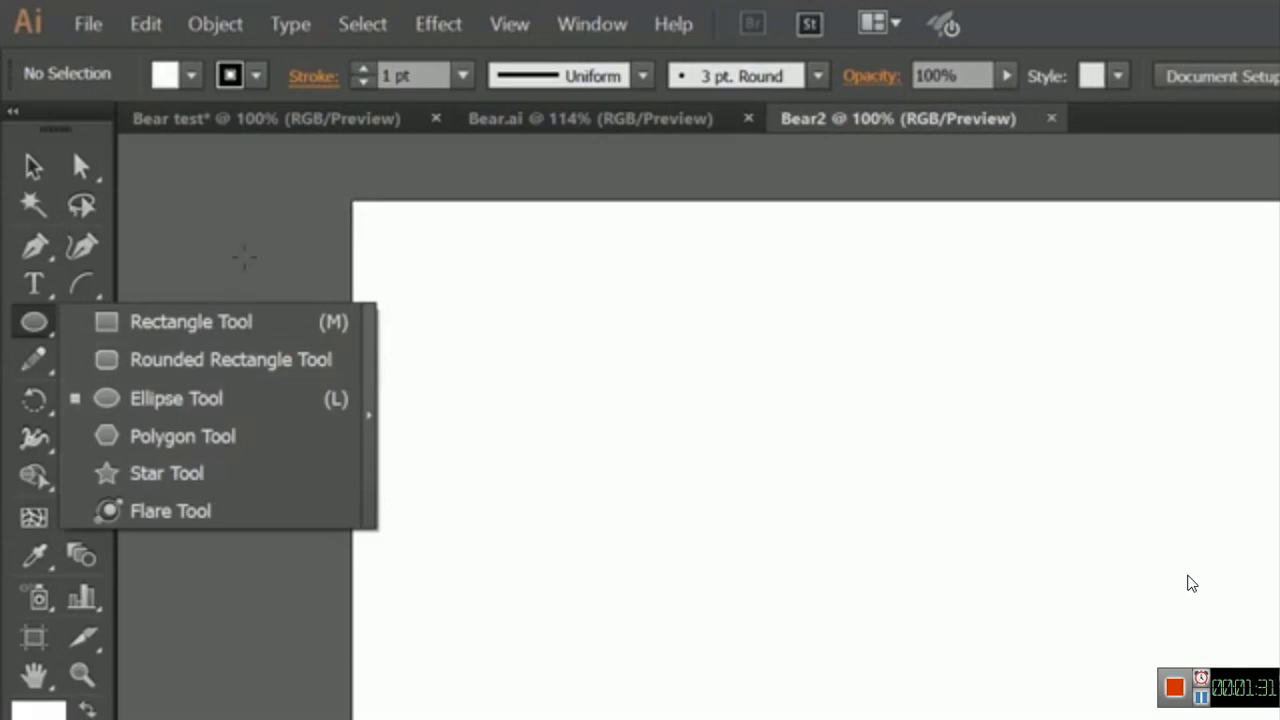
click(33, 323)
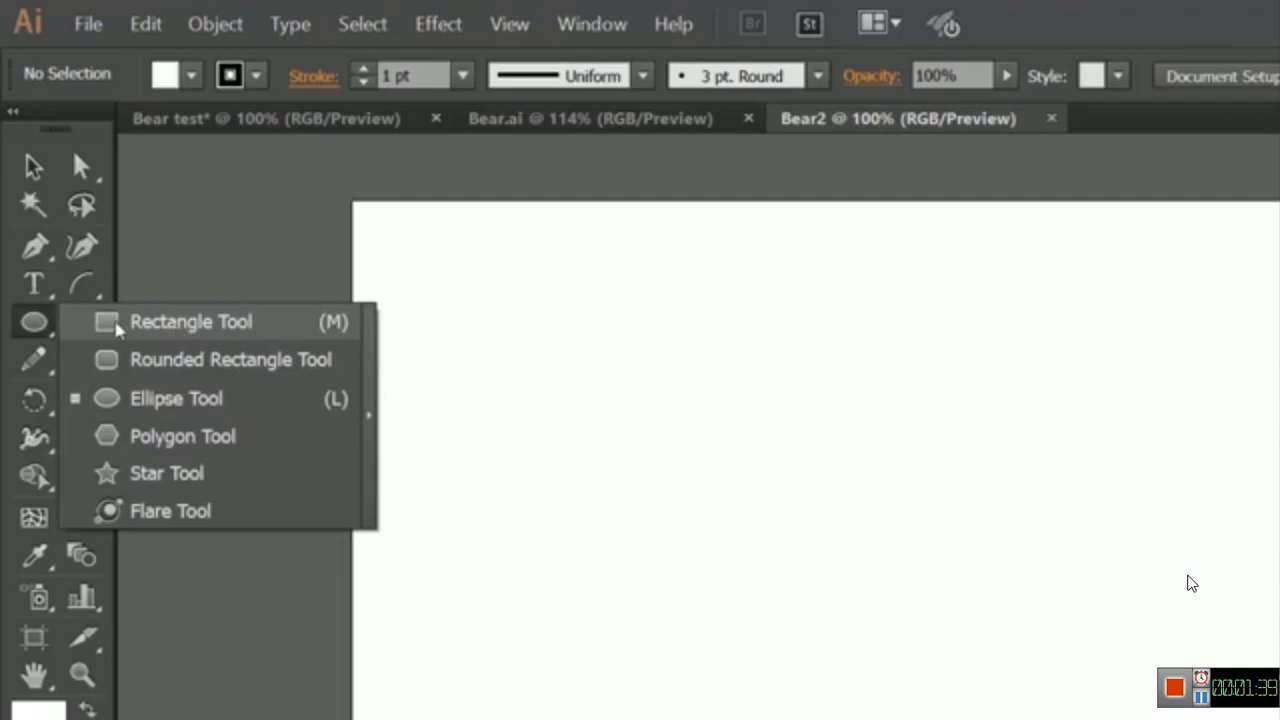
click(222, 333)
drag(435, 269, 528, 353)
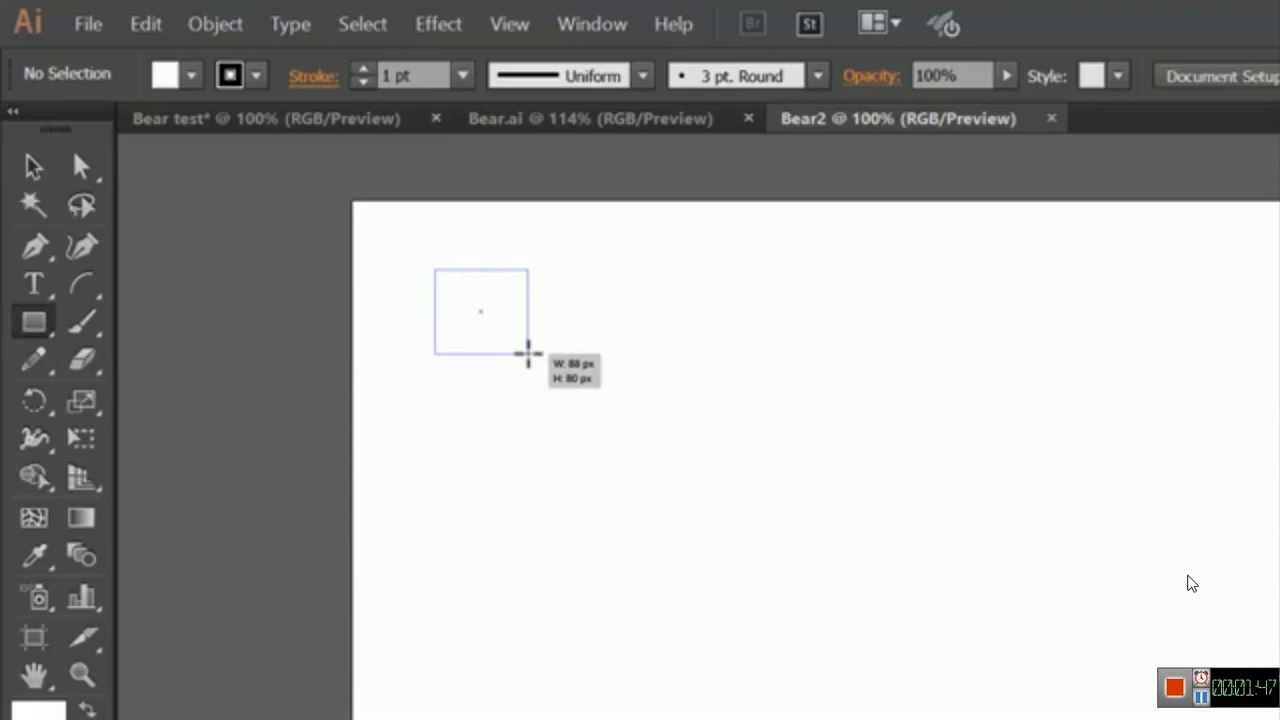
key(shift)
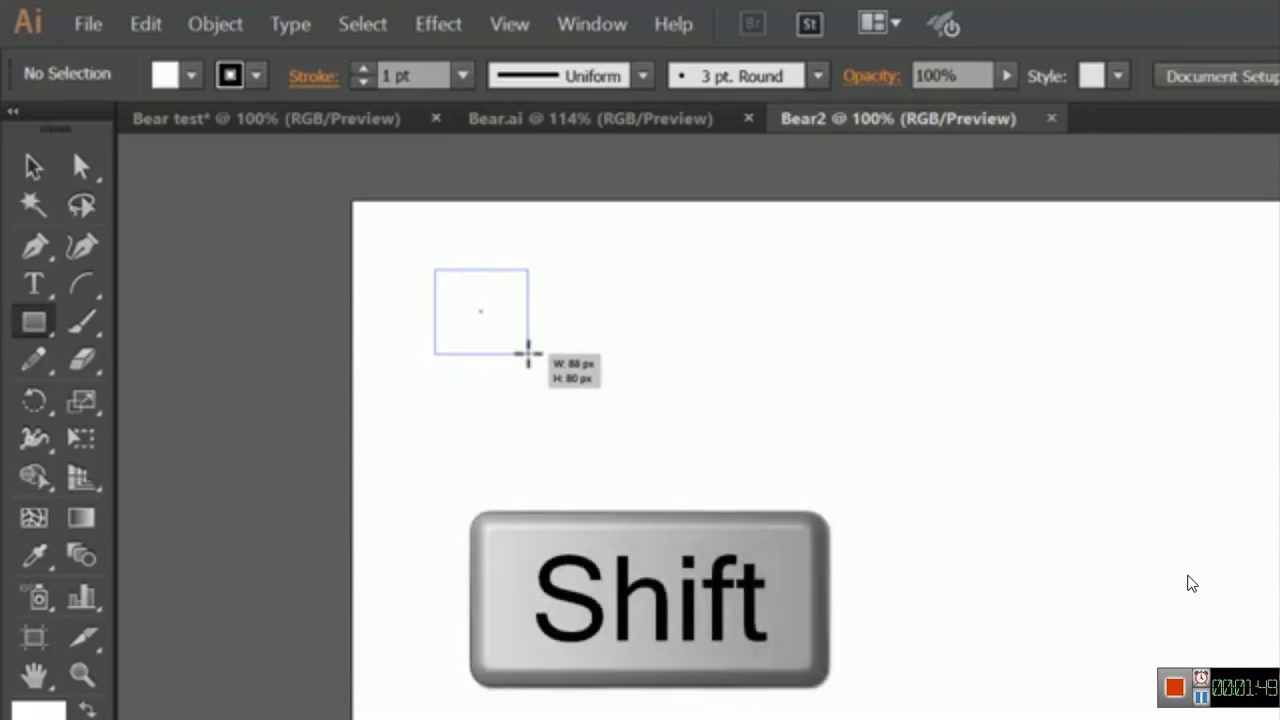
mouse_move(528, 354)
mouse_down()
mouse_move(560, 374)
mouse_move(726, 323)
mouse_move(909, 323)
mouse_move(1191, 351)
mouse_move(797, 371)
mouse_move(572, 437)
mouse_move(593, 614)
mouse_up()
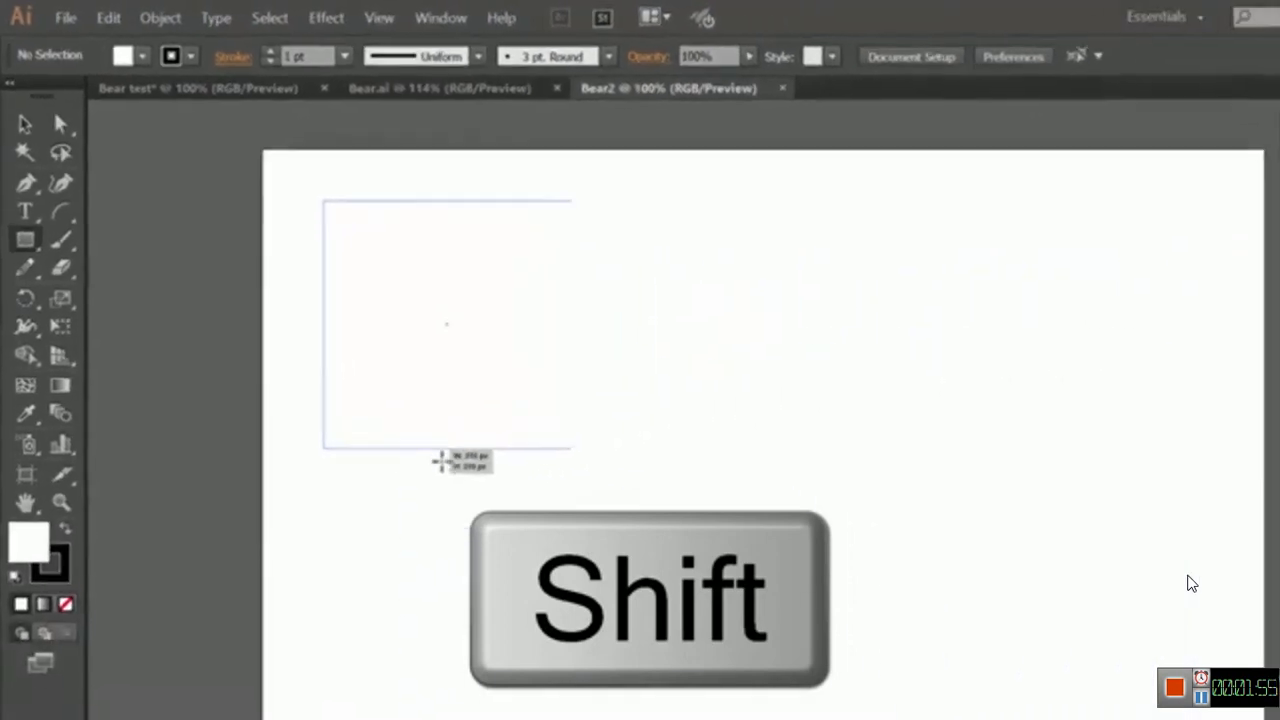
mouse_move(440, 460)
mouse_down()
mouse_move(726, 603)
mouse_move(484, 267)
mouse_move(951, 277)
mouse_move(826, 223)
mouse_move(763, 389)
mouse_move(732, 560)
mouse_move(774, 657)
mouse_move(858, 580)
mouse_move(406, 315)
mouse_move(341, 358)
mouse_up()
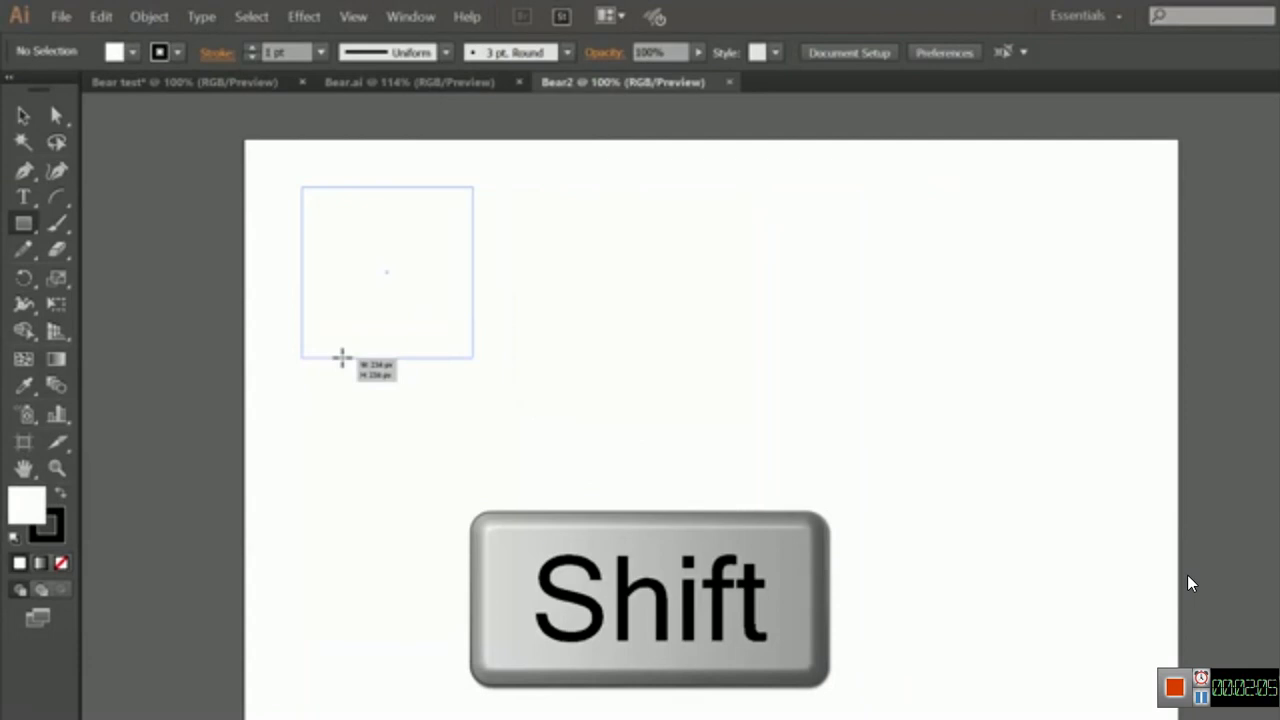
drag(341, 358, 395, 400)
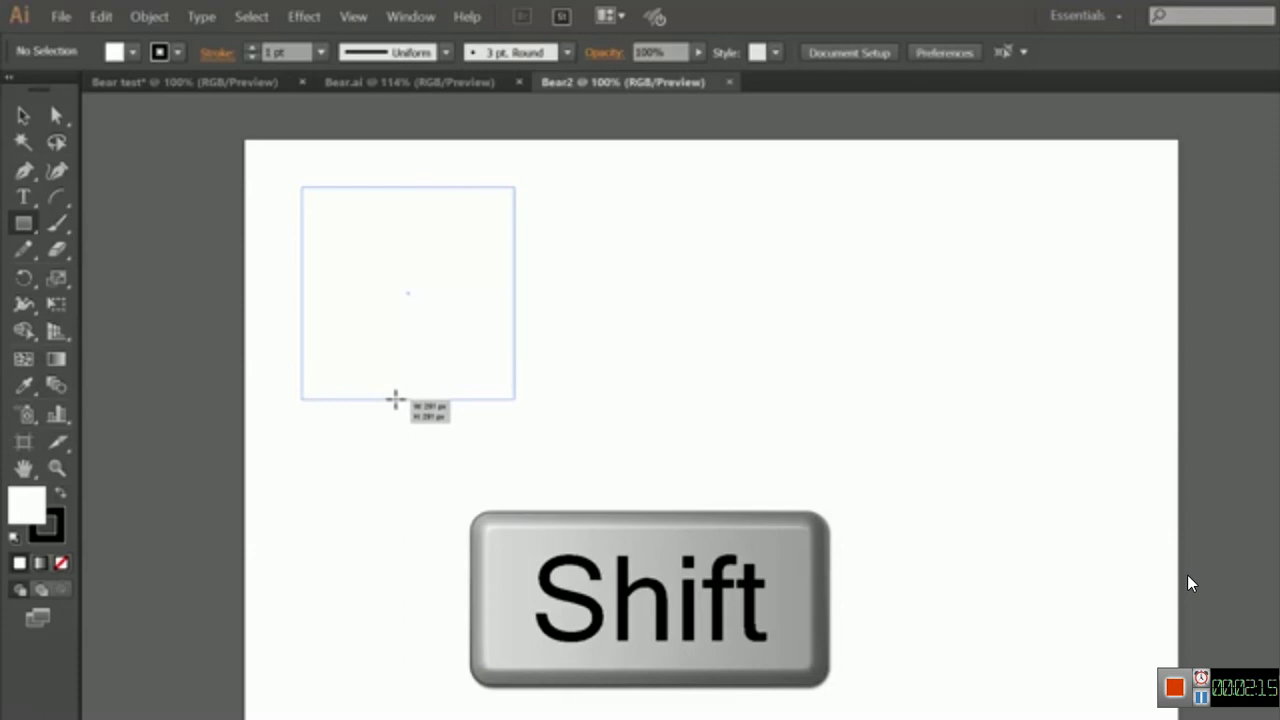
mouse_move(395, 399)
mouse_down()
mouse_move(486, 506)
mouse_move(474, 460)
mouse_move(531, 500)
mouse_move(356, 242)
mouse_up()
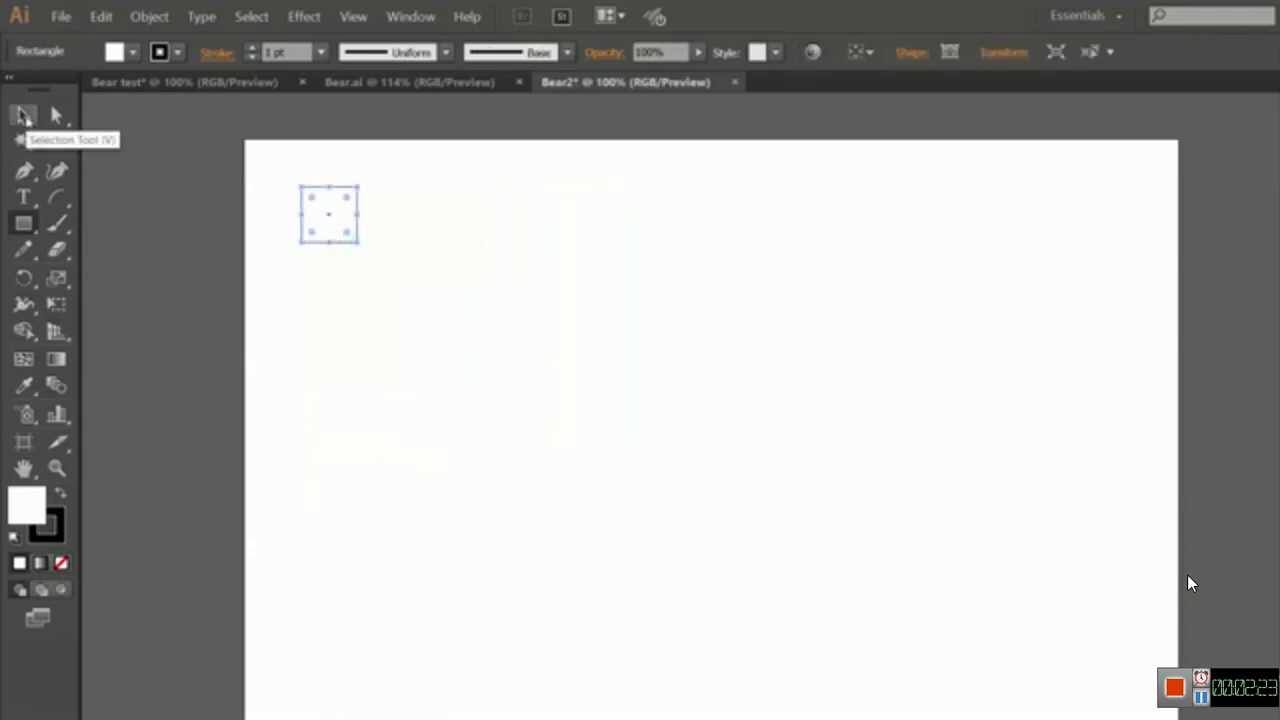
- Duplicate the small square straight below the original, leaving a gap between them, and deselect
click(24, 116)
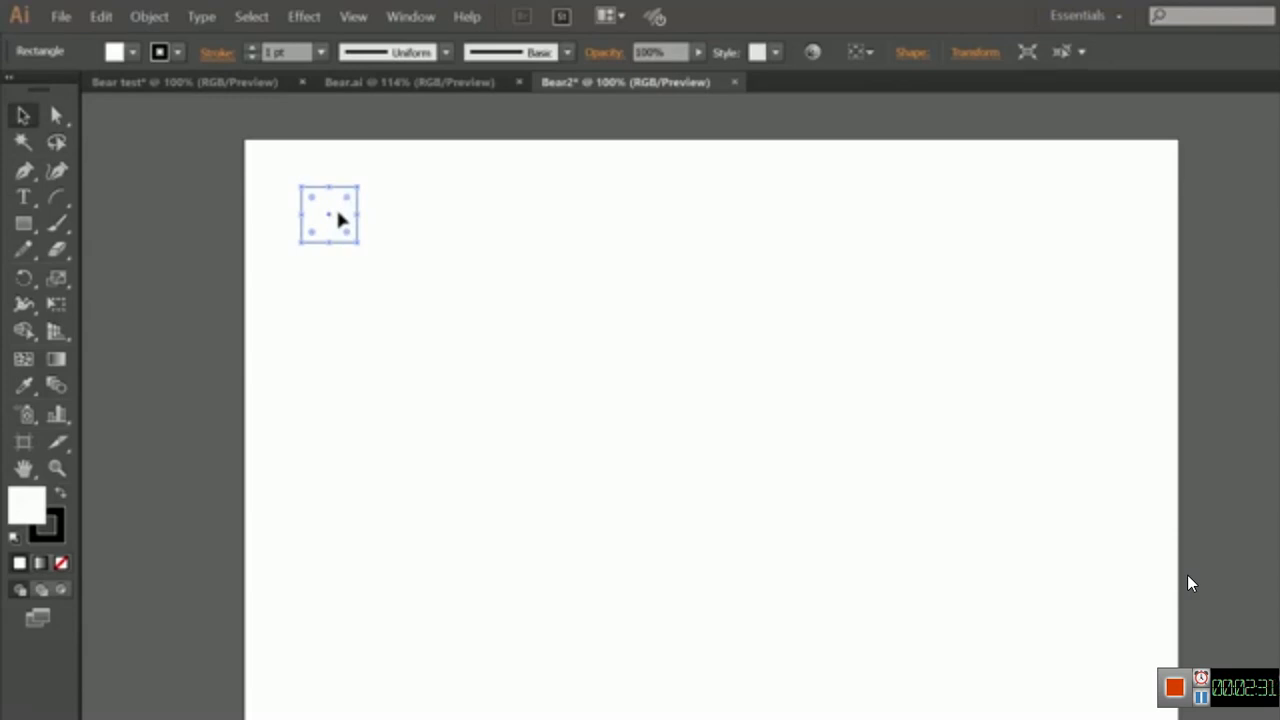
drag(338, 212, 335, 297)
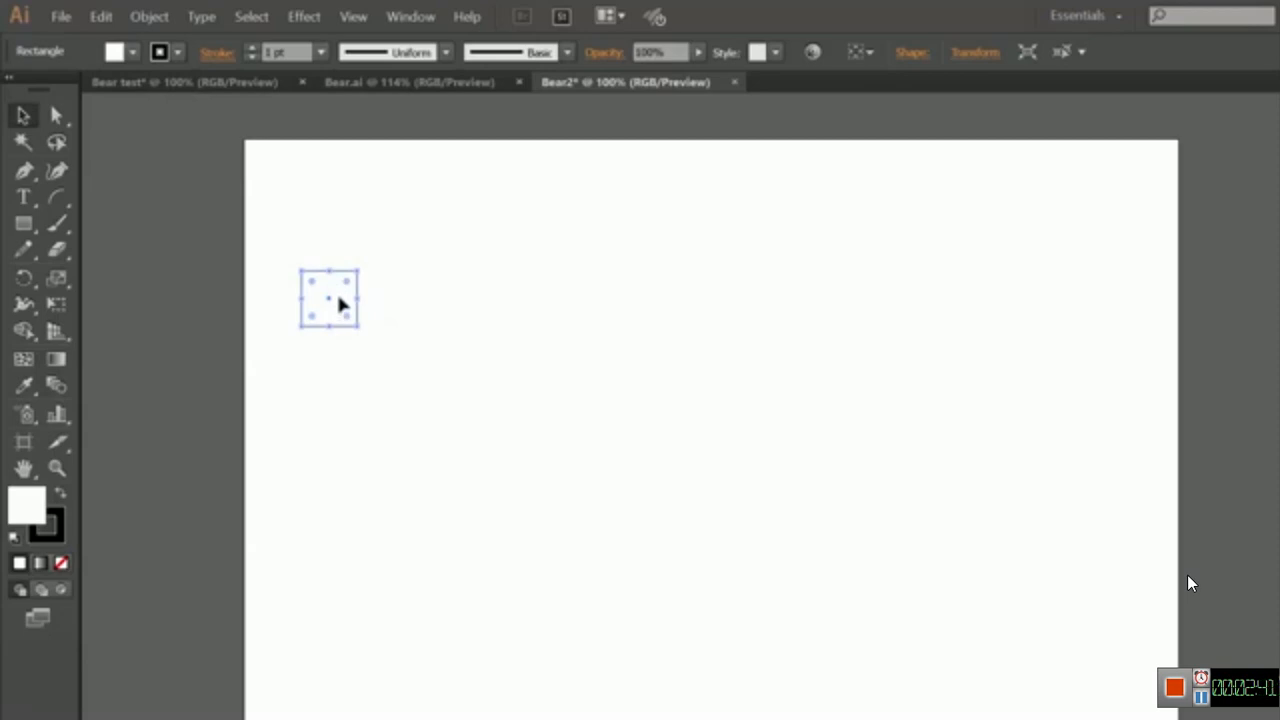
mouse_move(338, 300)
mouse_down()
mouse_move(339, 221)
mouse_move(340, 314)
mouse_up()
key(alt)
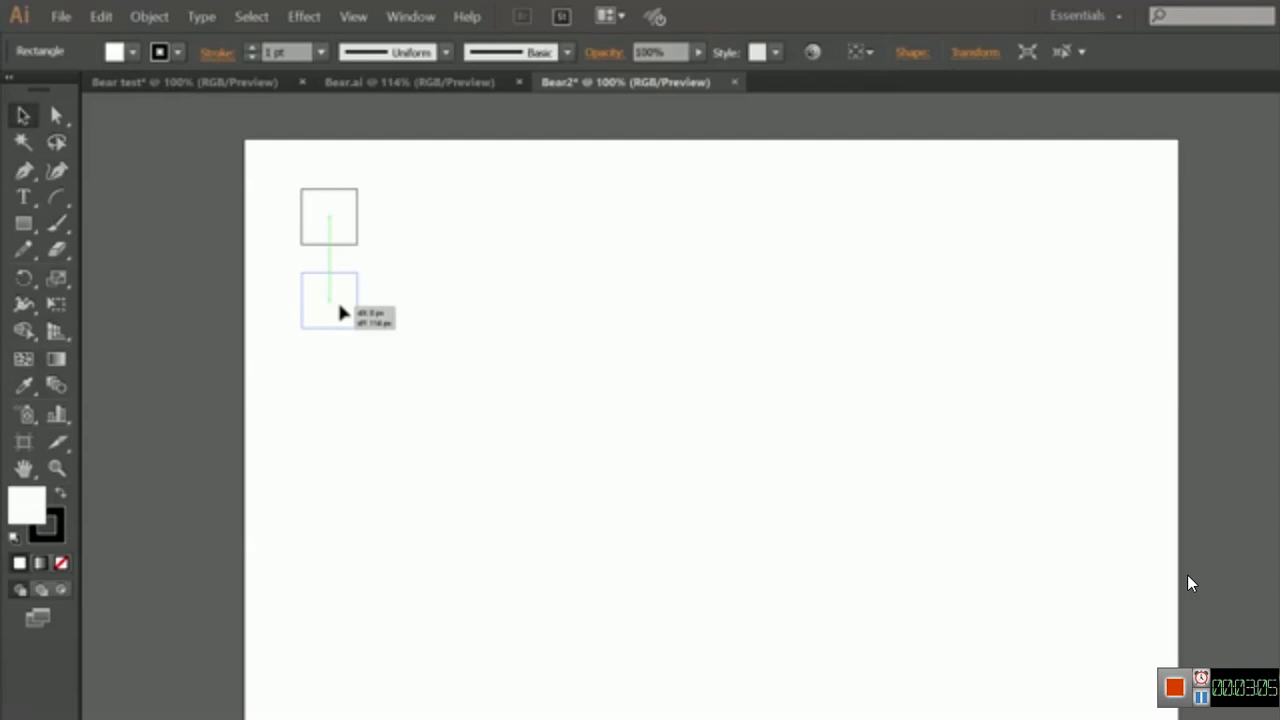
mouse_move(340, 314)
mouse_down()
mouse_move(342, 274)
mouse_move(340, 321)
mouse_up()
click(472, 316)
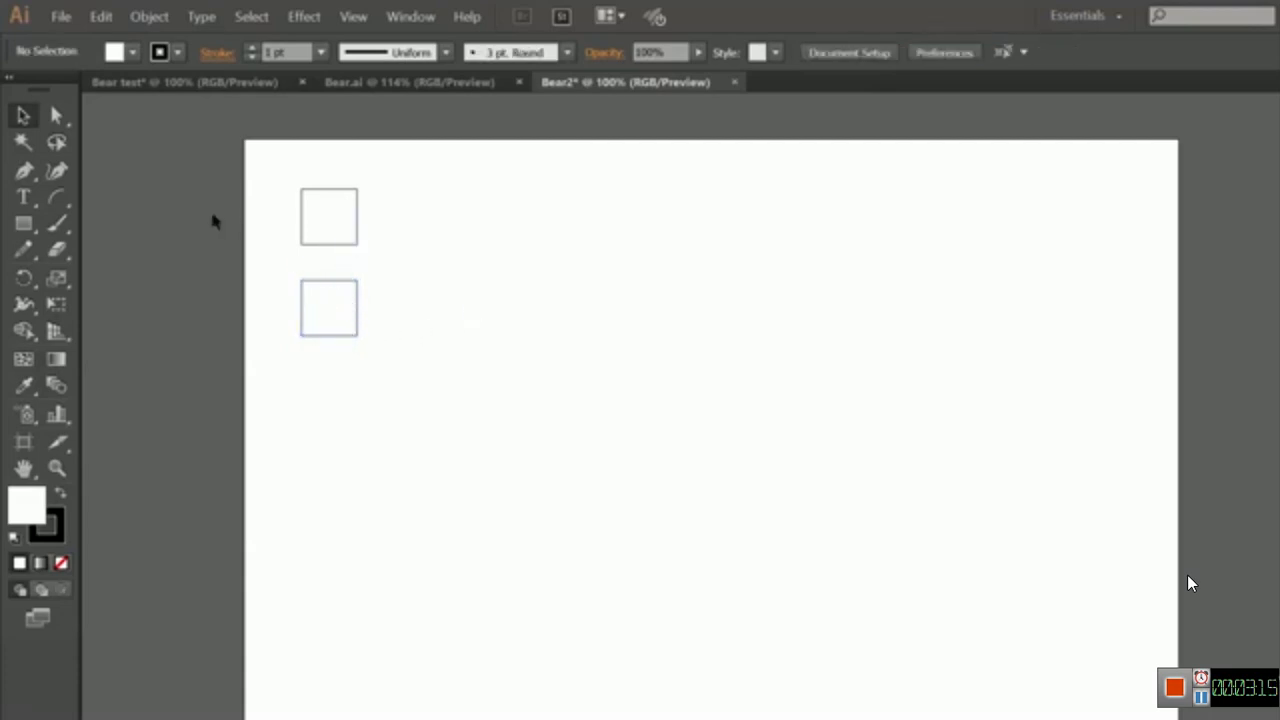
- Copy the pair of squares straight down twice to form a single column of six squares
drag(439, 380, 302, 212)
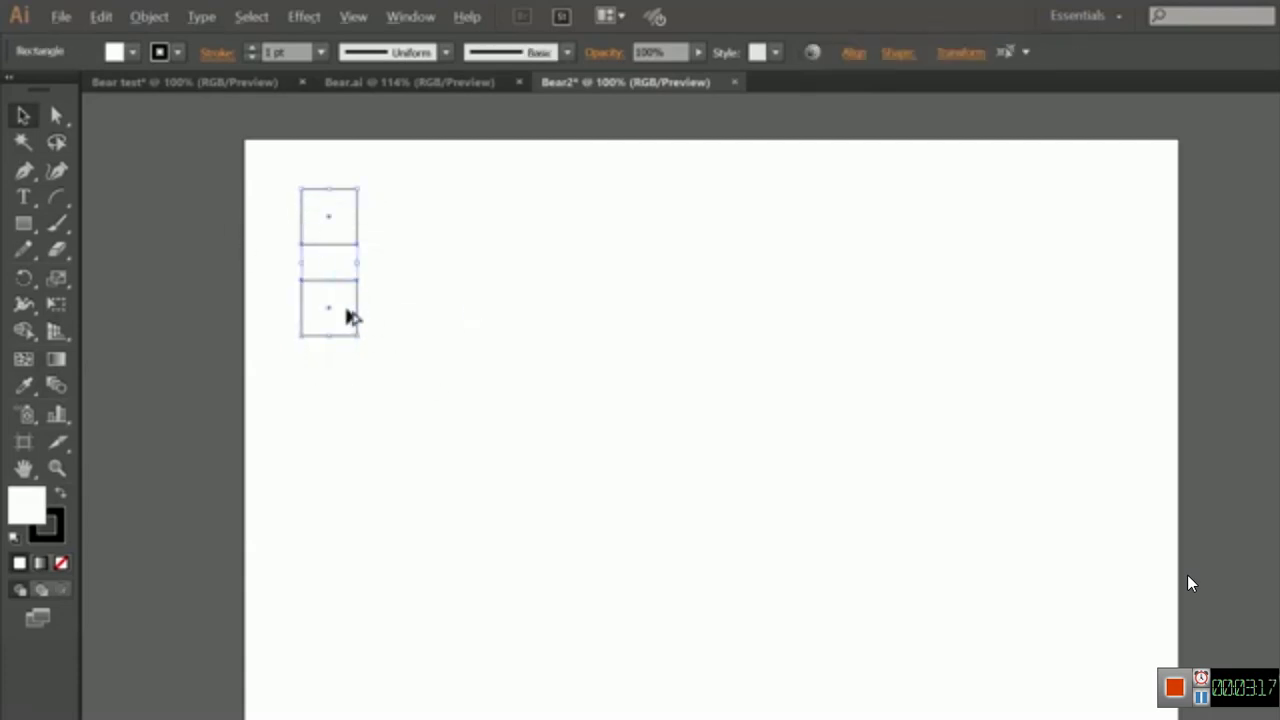
drag(346, 320, 348, 484)
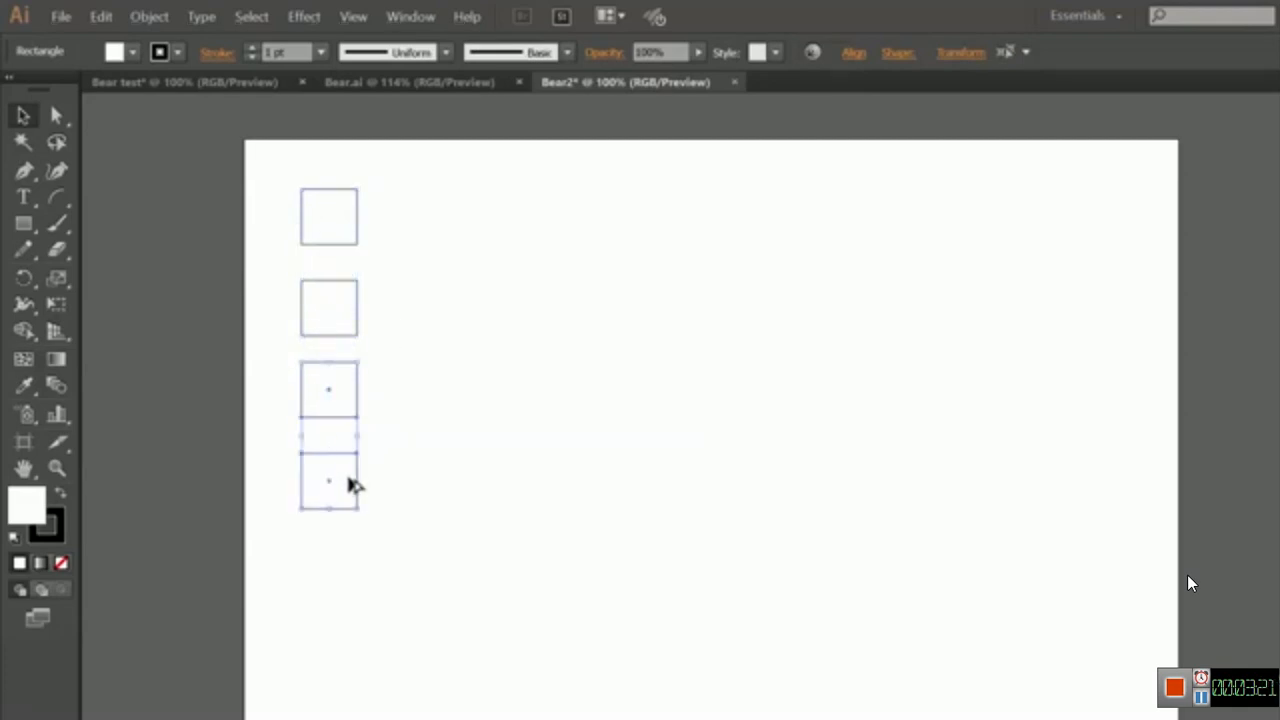
drag(397, 543, 300, 372)
drag(357, 407, 349, 557)
click(460, 550)
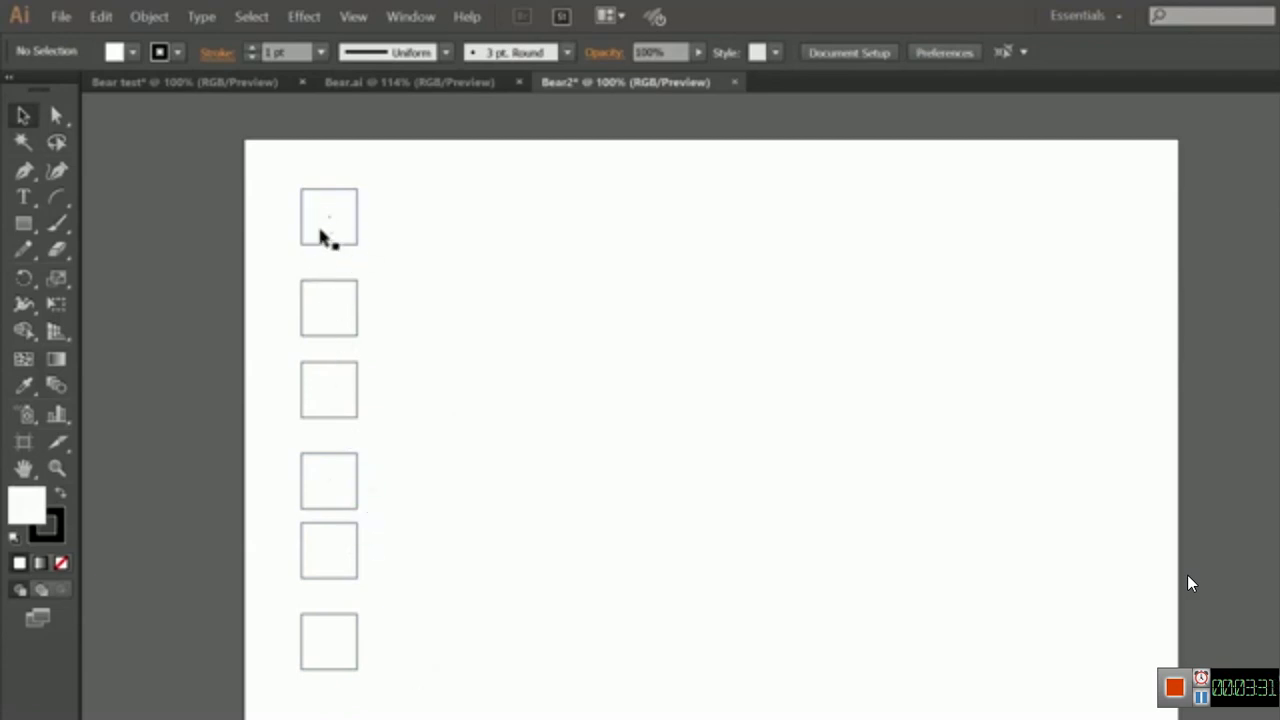
- Distribute all six squares evenly by their vertical centers, then deselect them
drag(423, 669, 316, 175)
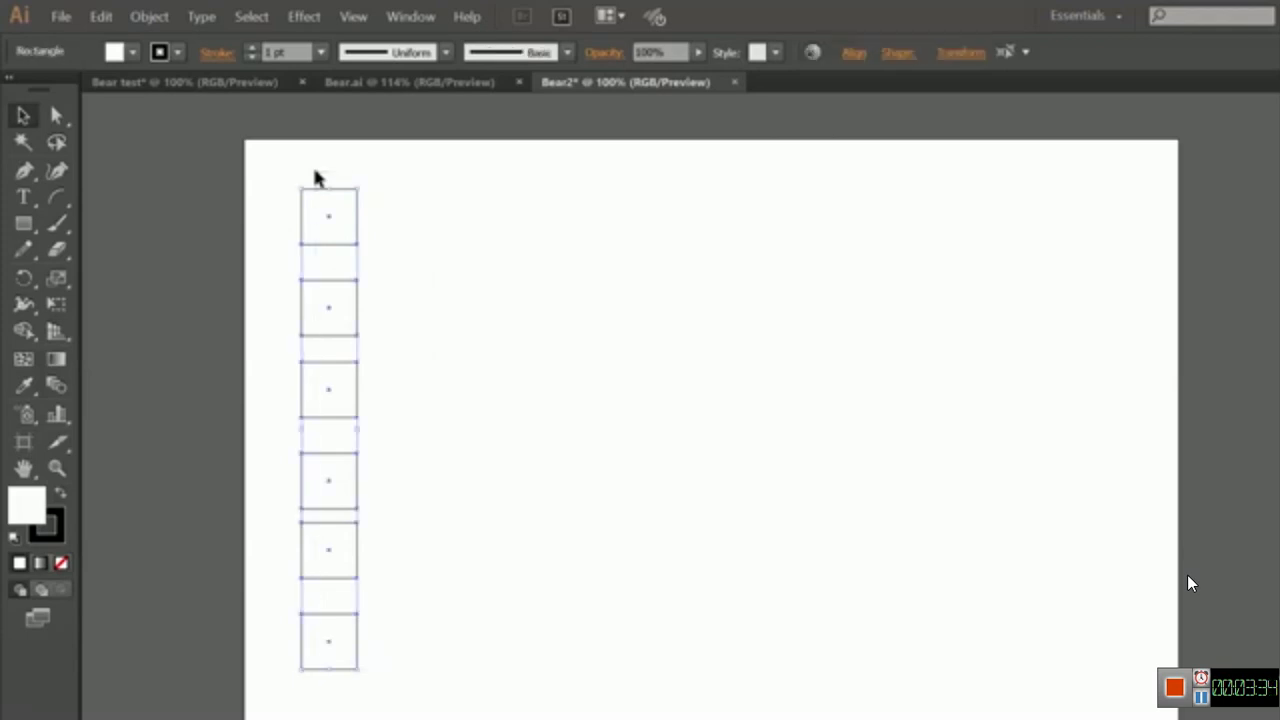
click(853, 55)
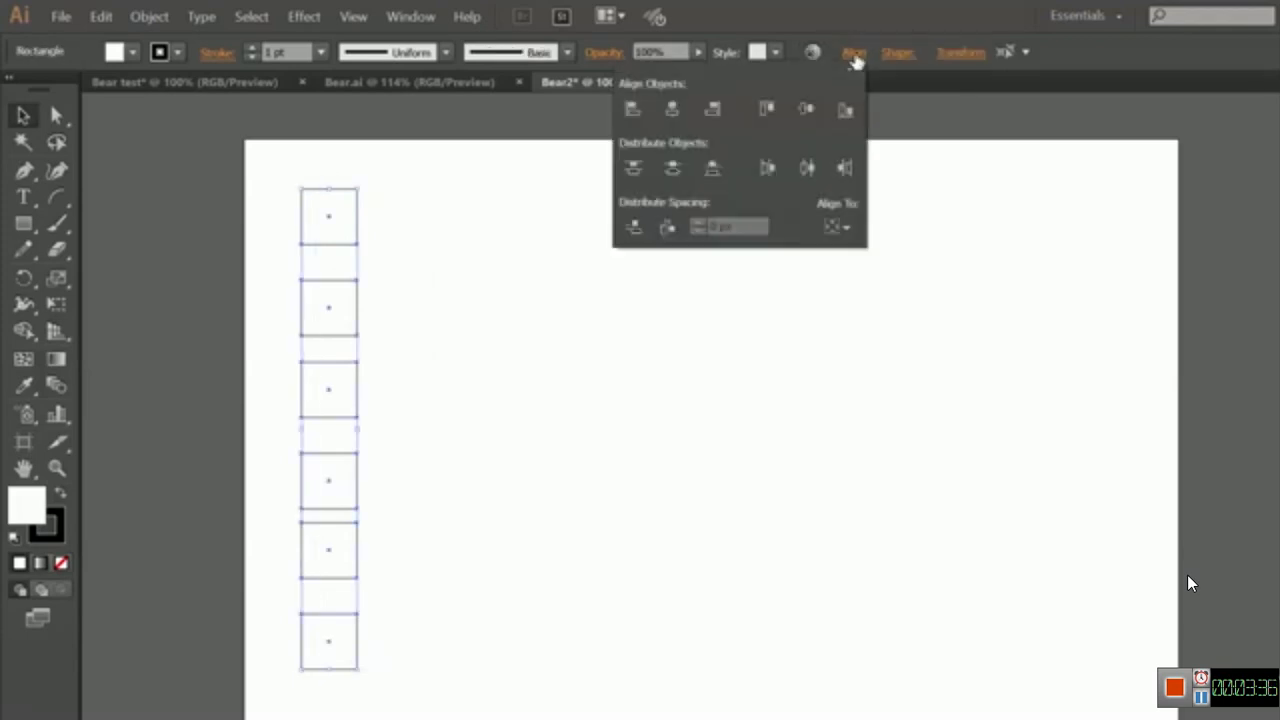
click(674, 169)
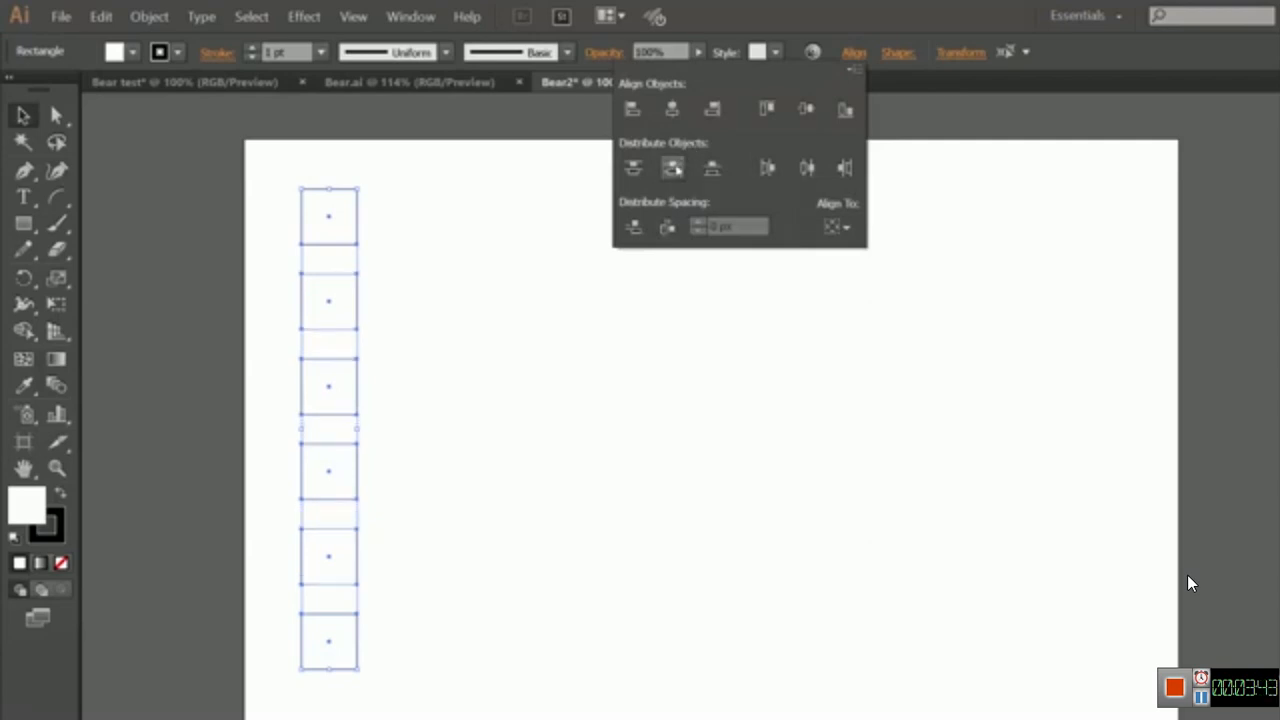
click(642, 302)
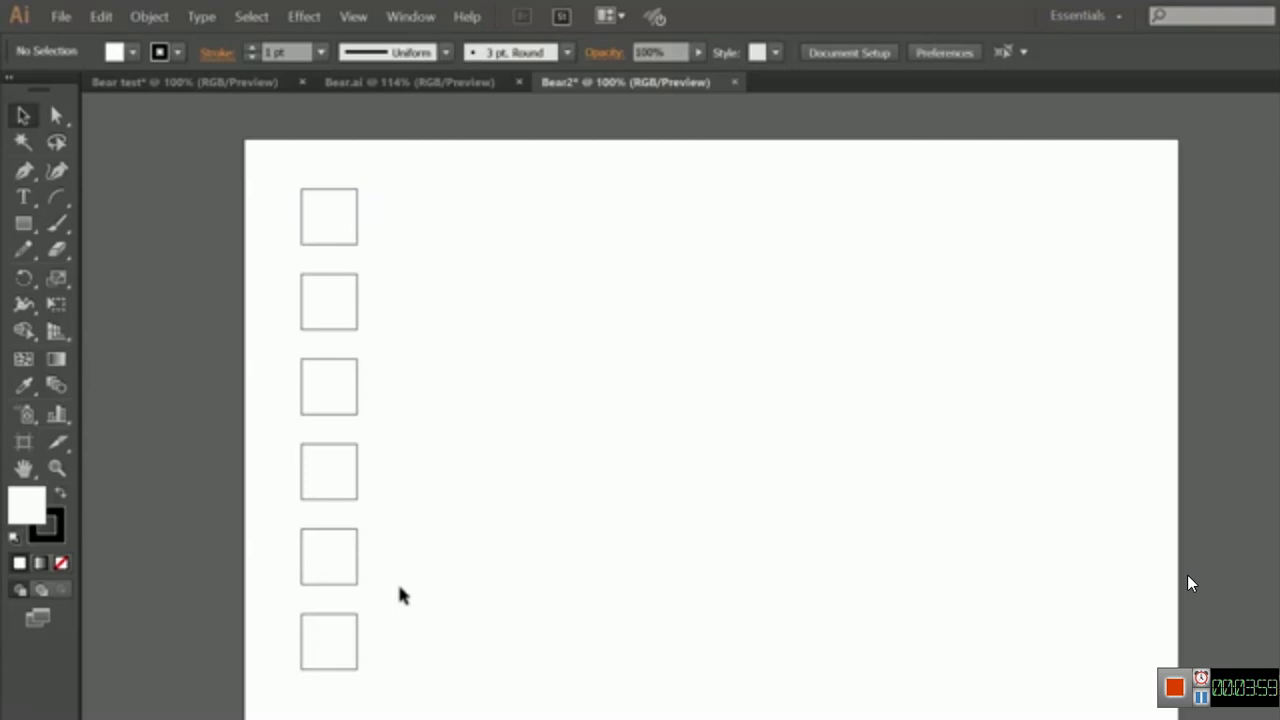
- Fill the top palette square with black, checking it against the eyes of the reference bear in Bear.ai
click(132, 52)
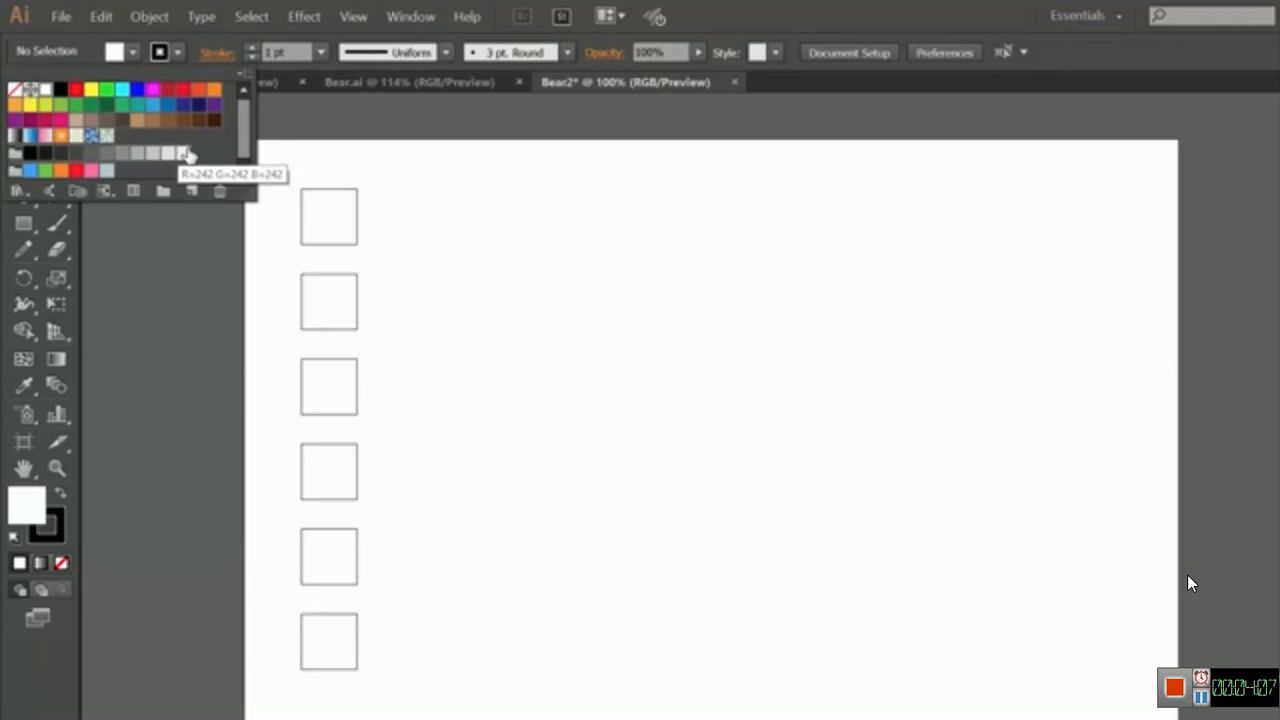
click(525, 268)
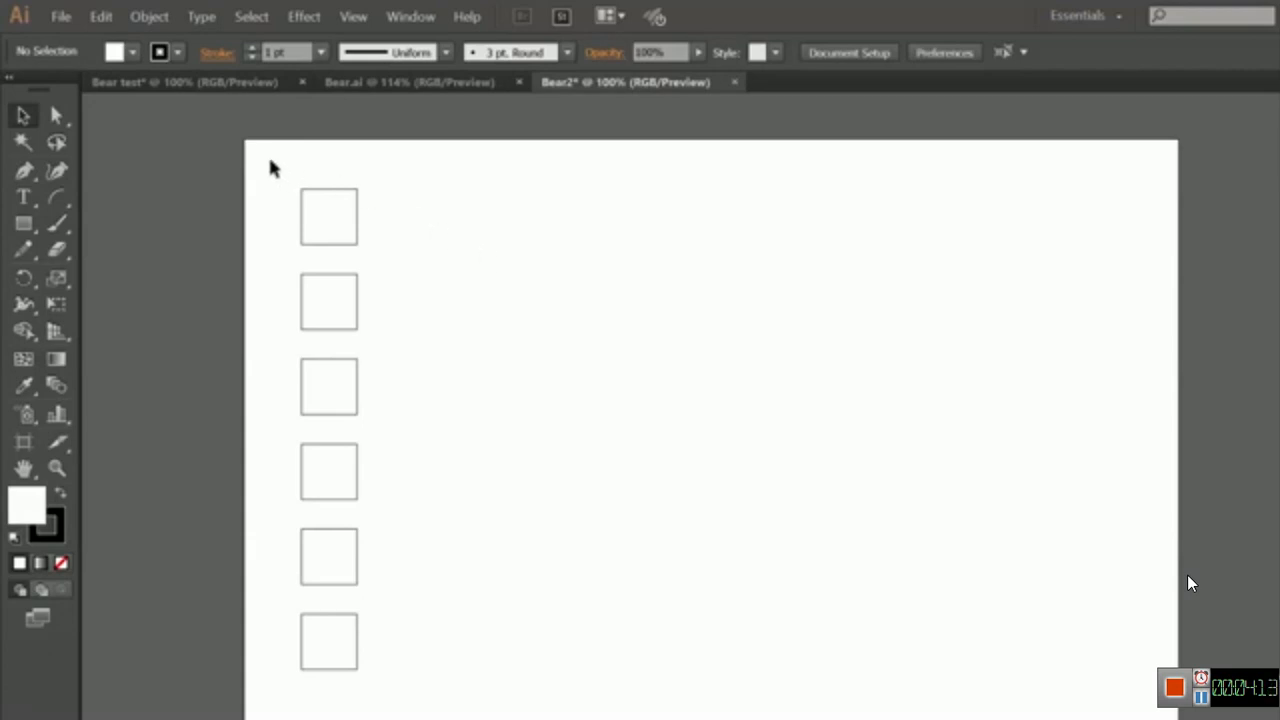
click(328, 213)
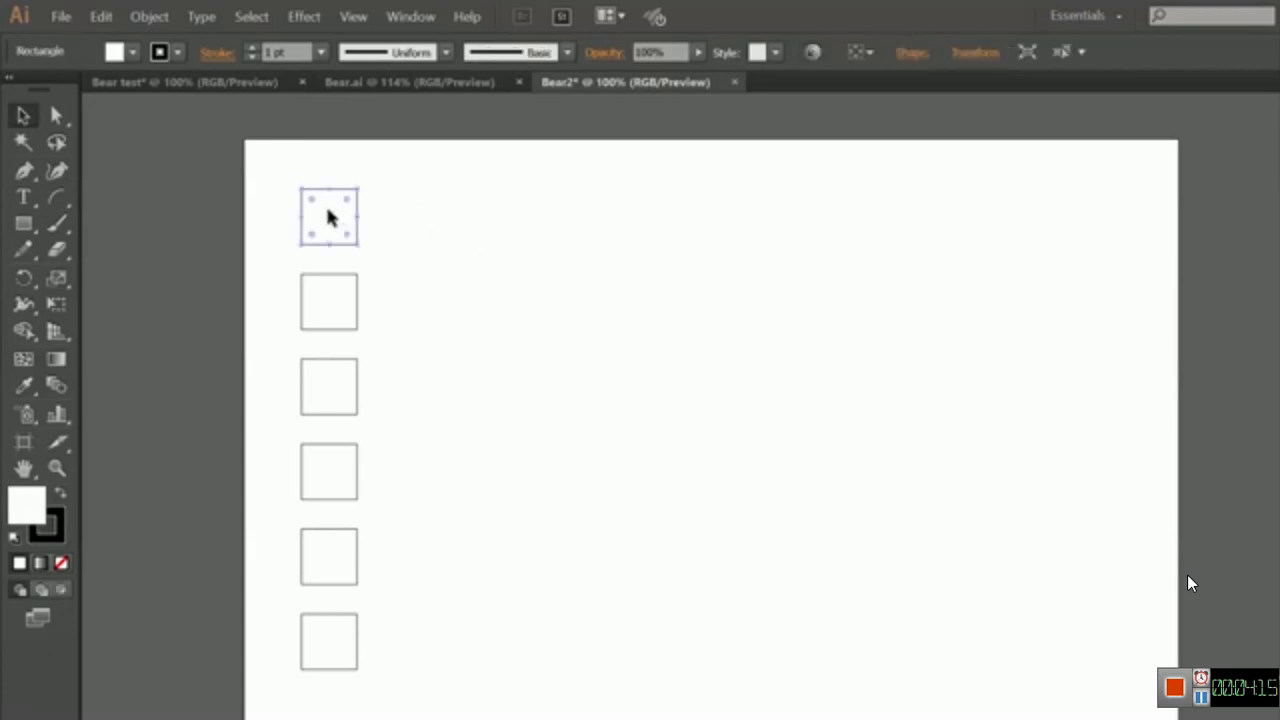
click(132, 51)
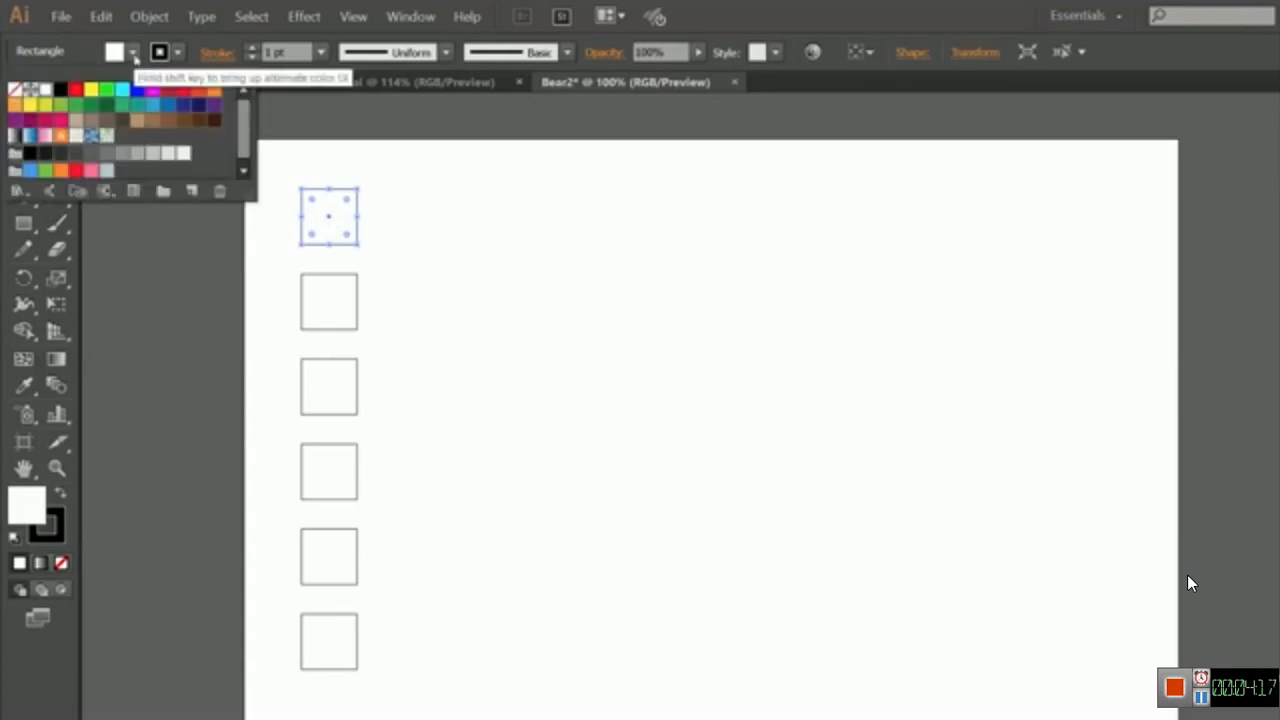
click(61, 90)
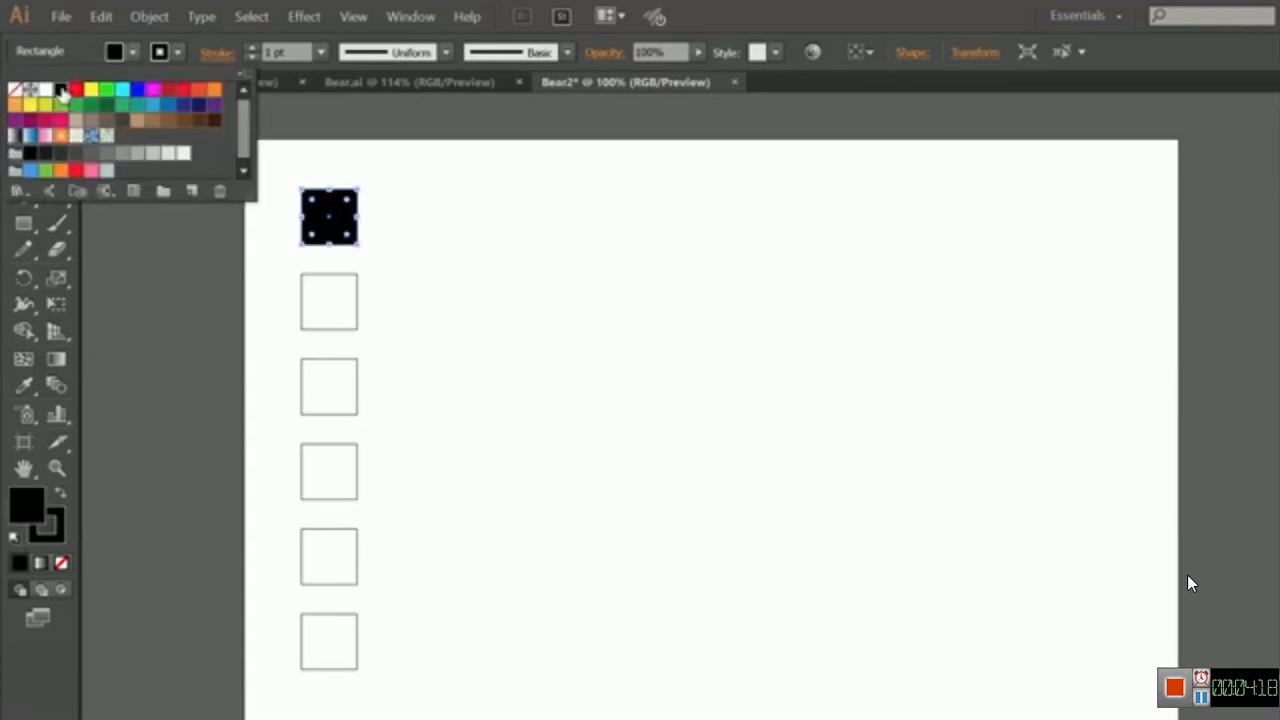
click(385, 282)
click(410, 82)
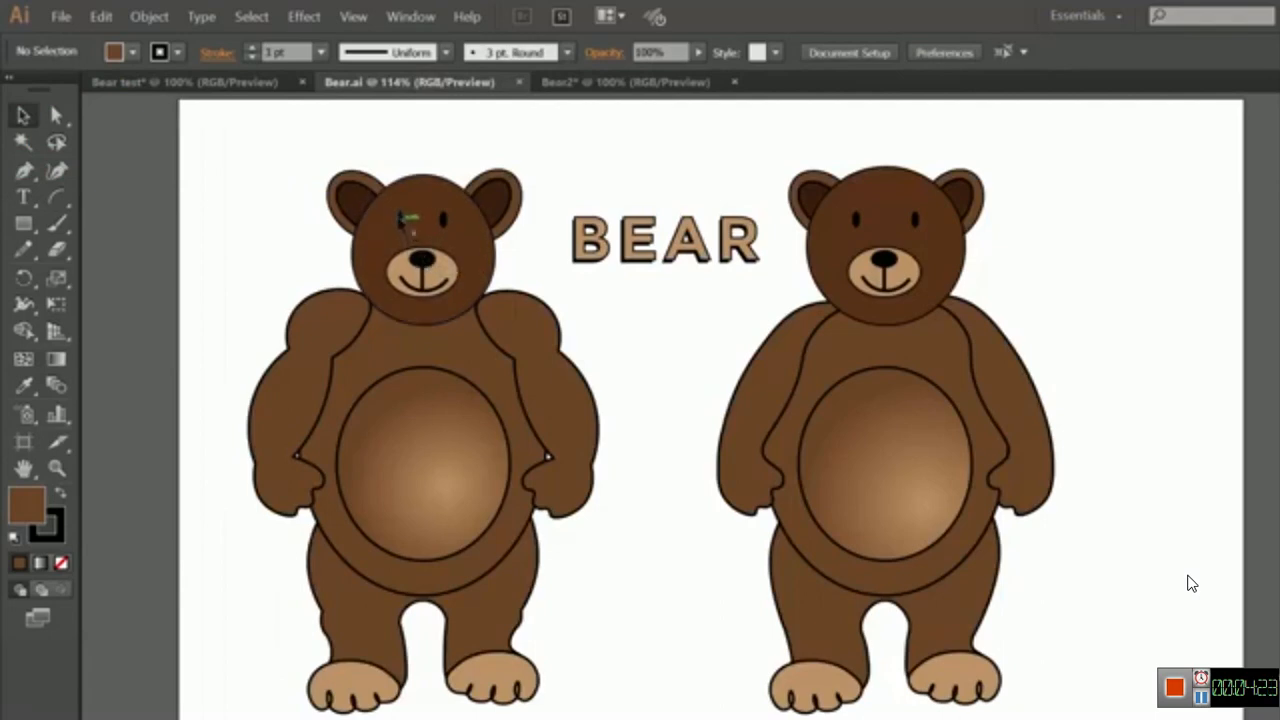
click(605, 84)
- Fill the second square with the darkest brown swatch and compare it with the reference bear's inner ears in Bear.ai
click(346, 301)
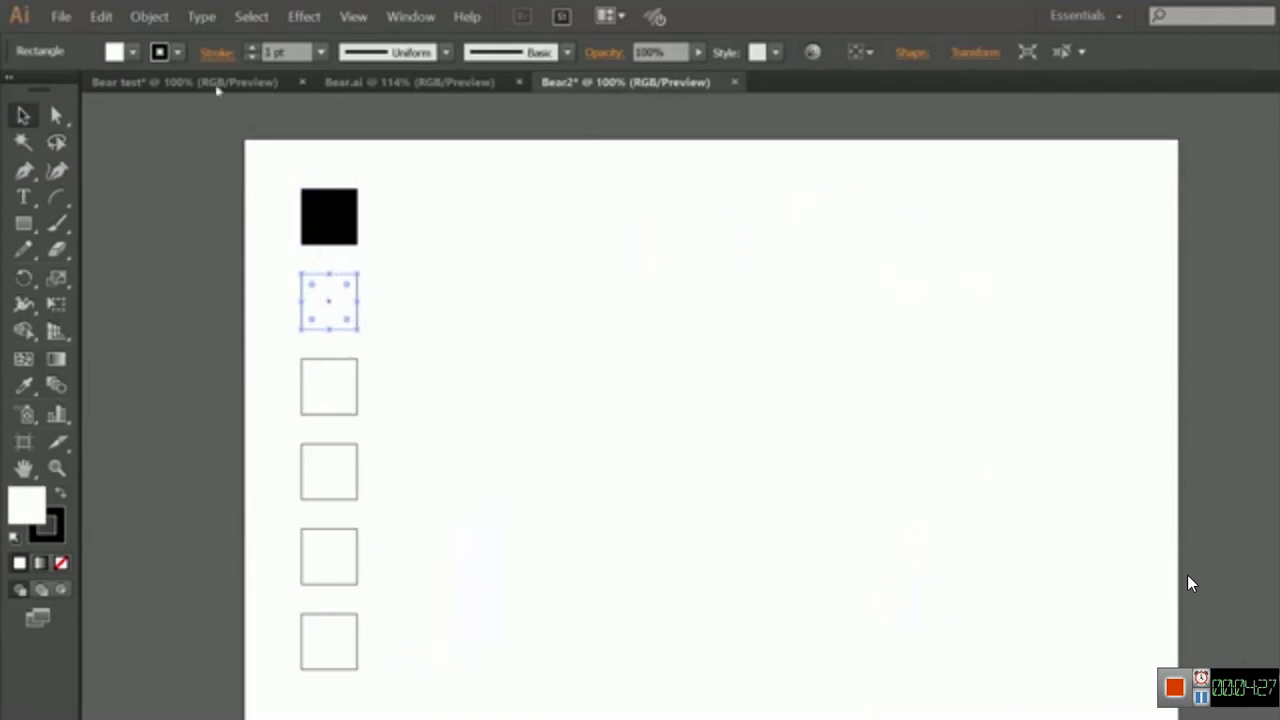
click(133, 52)
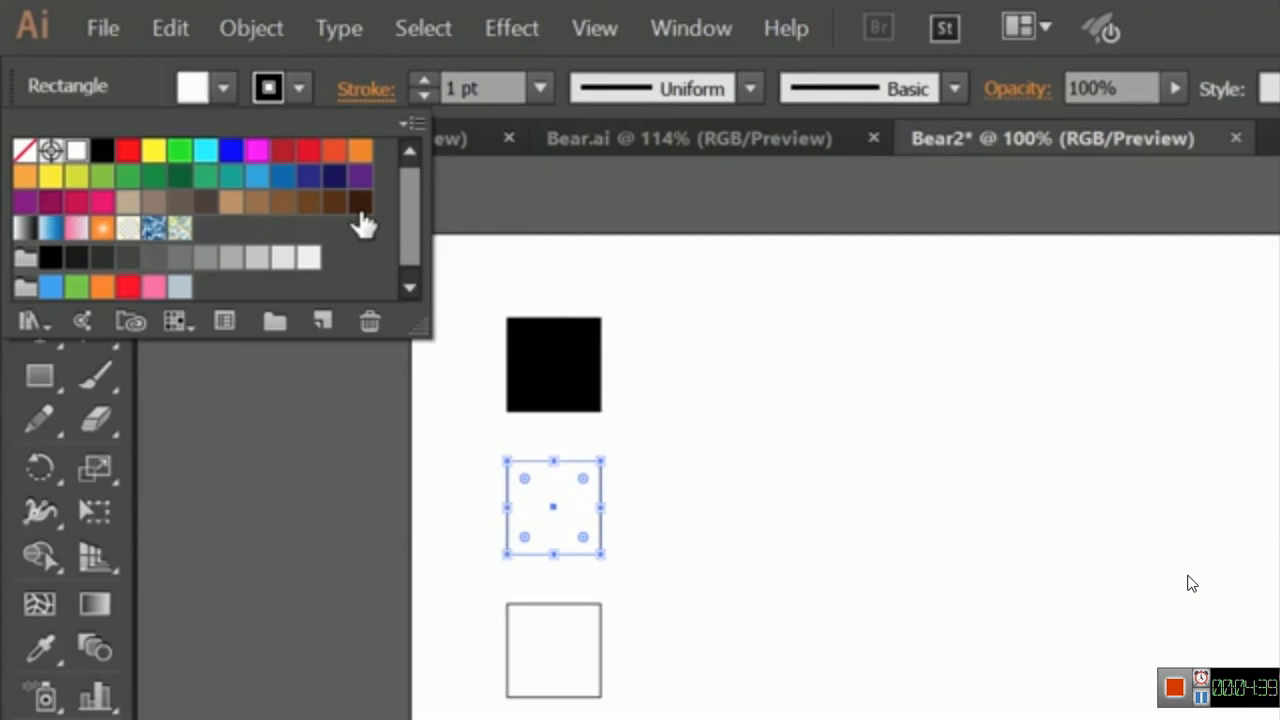
click(360, 210)
click(622, 558)
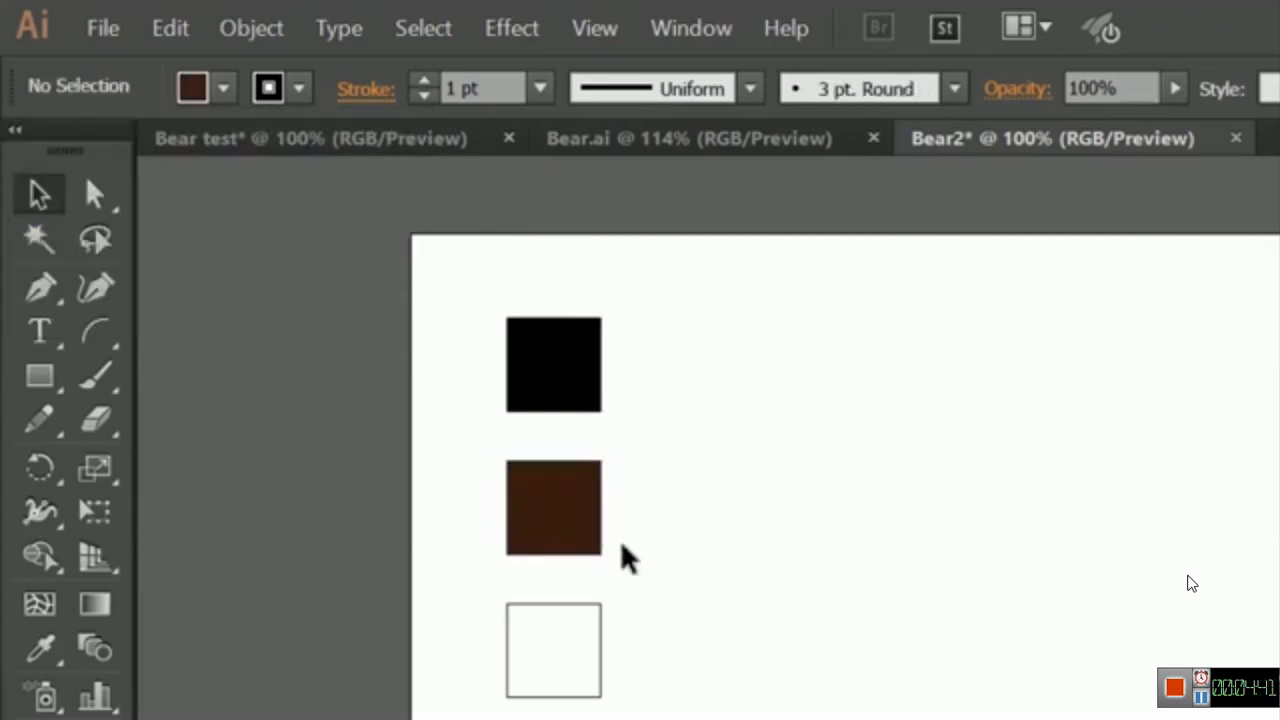
click(669, 142)
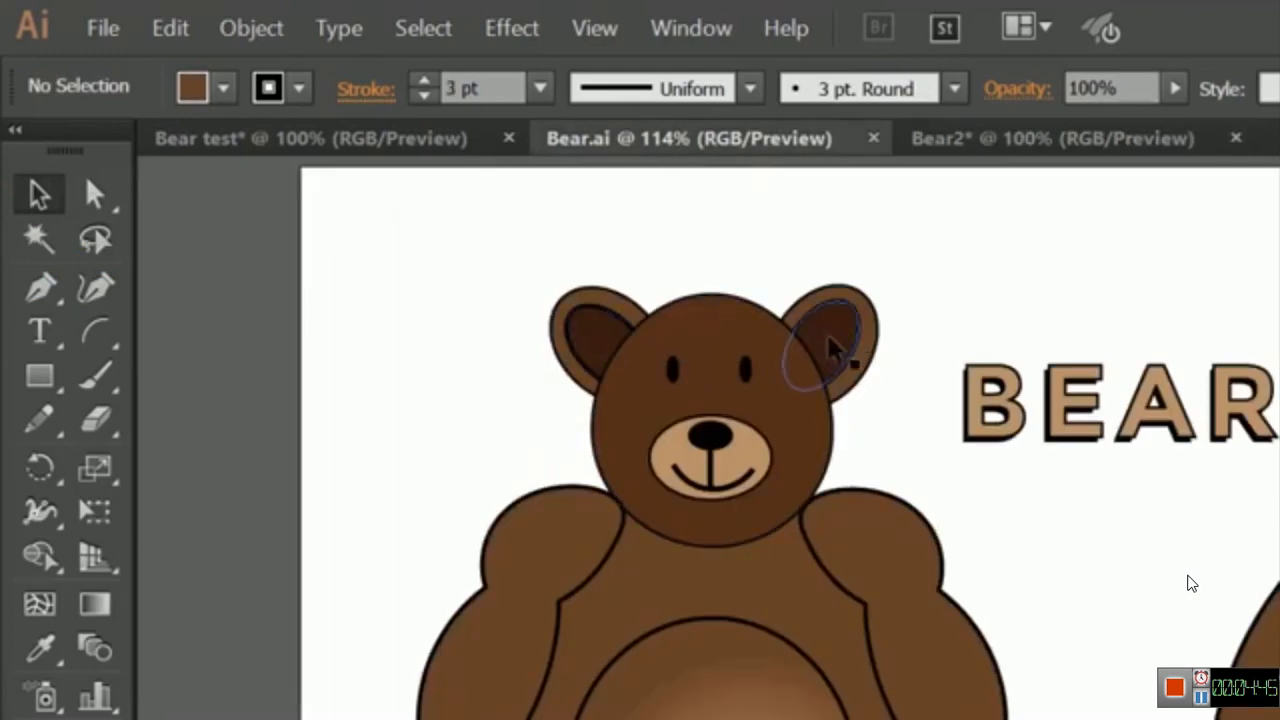
click(1029, 157)
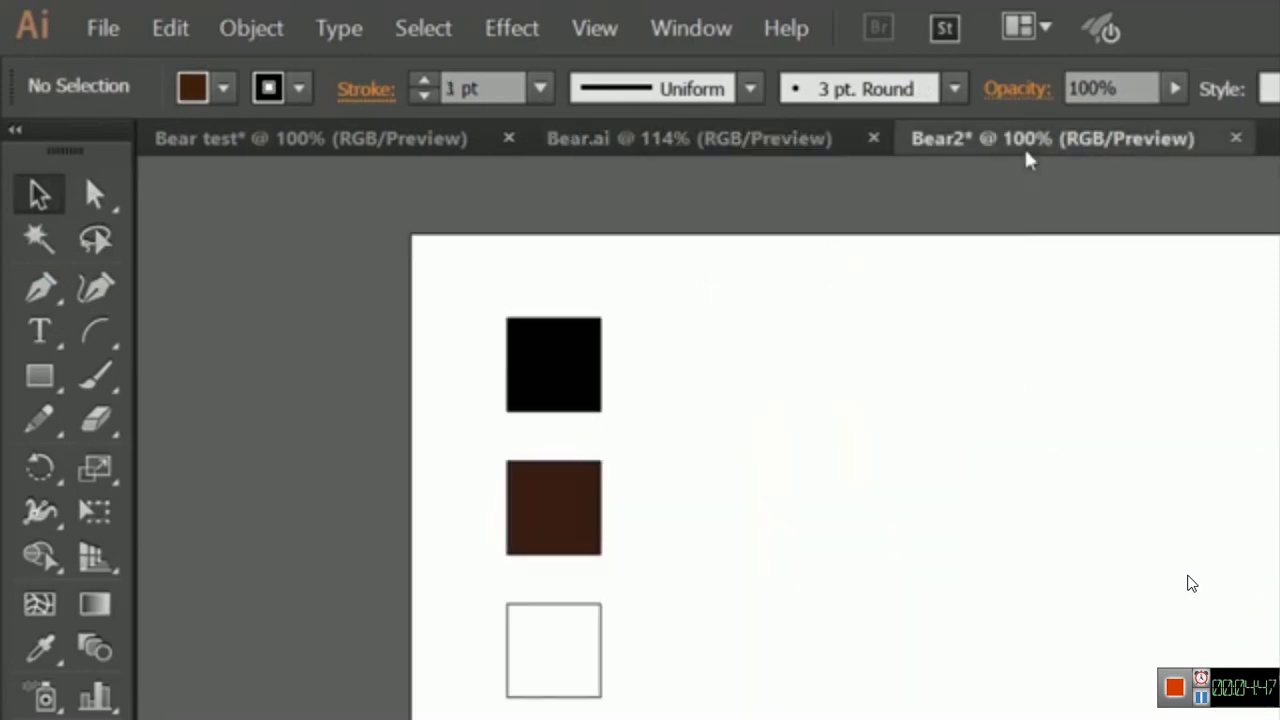
- Fill the third square with the second-darkest brown swatch and compare it with the reference bear's head in Bear.ai
click(583, 652)
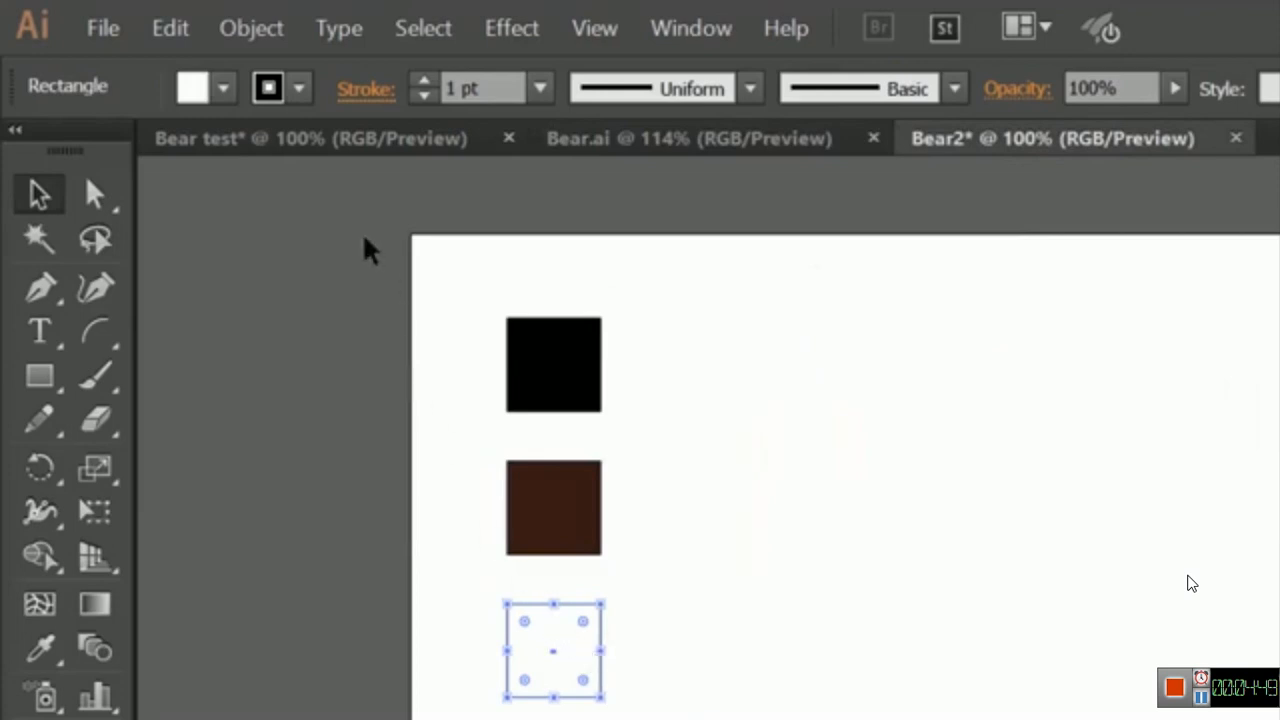
click(222, 88)
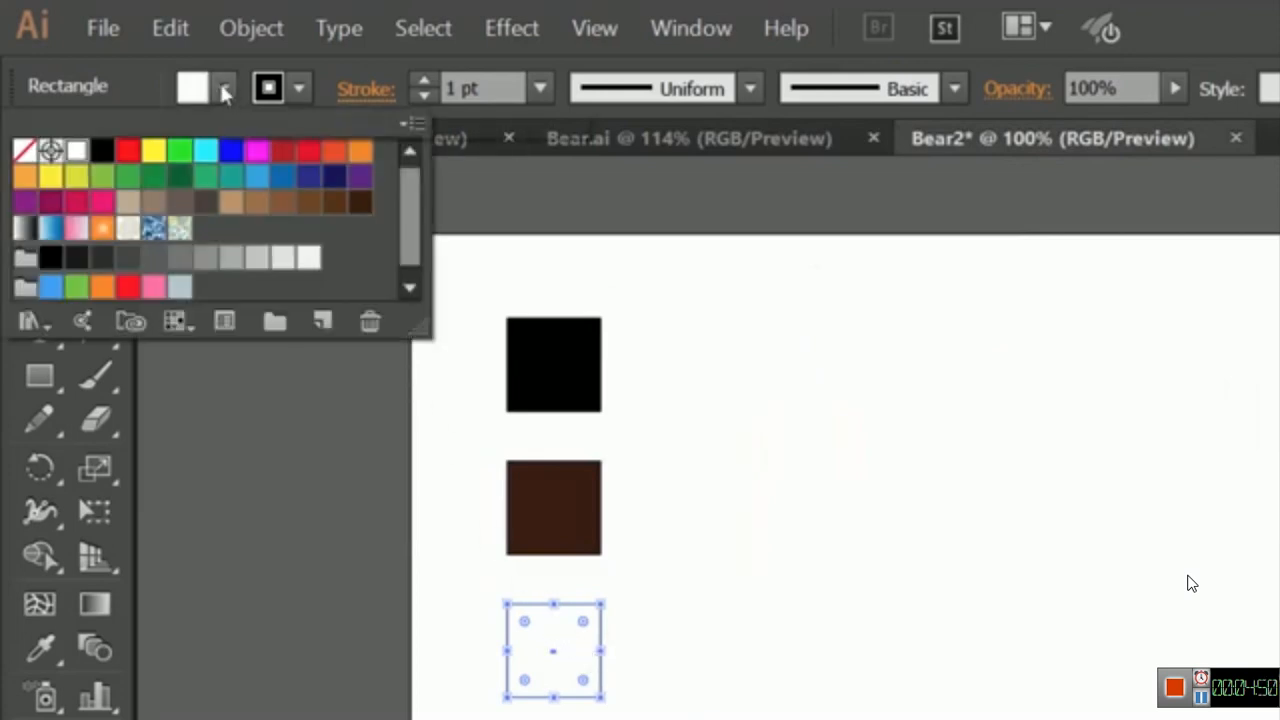
click(334, 208)
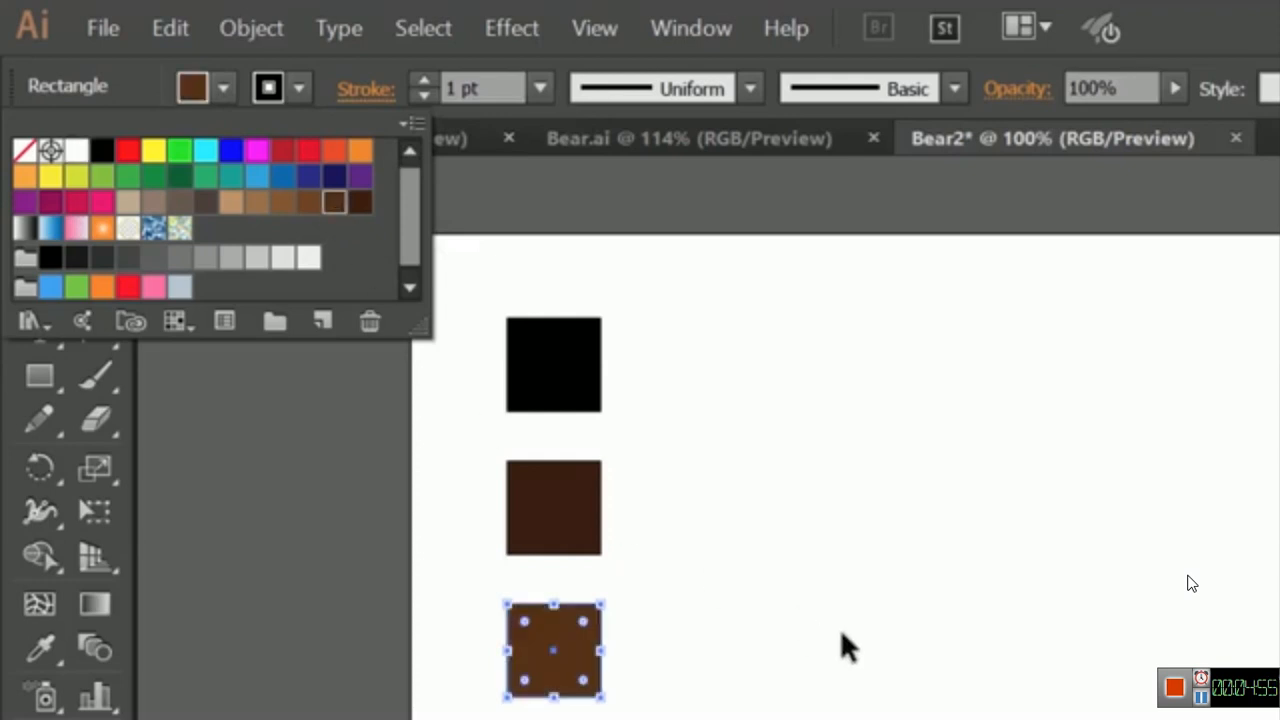
click(838, 648)
click(800, 714)
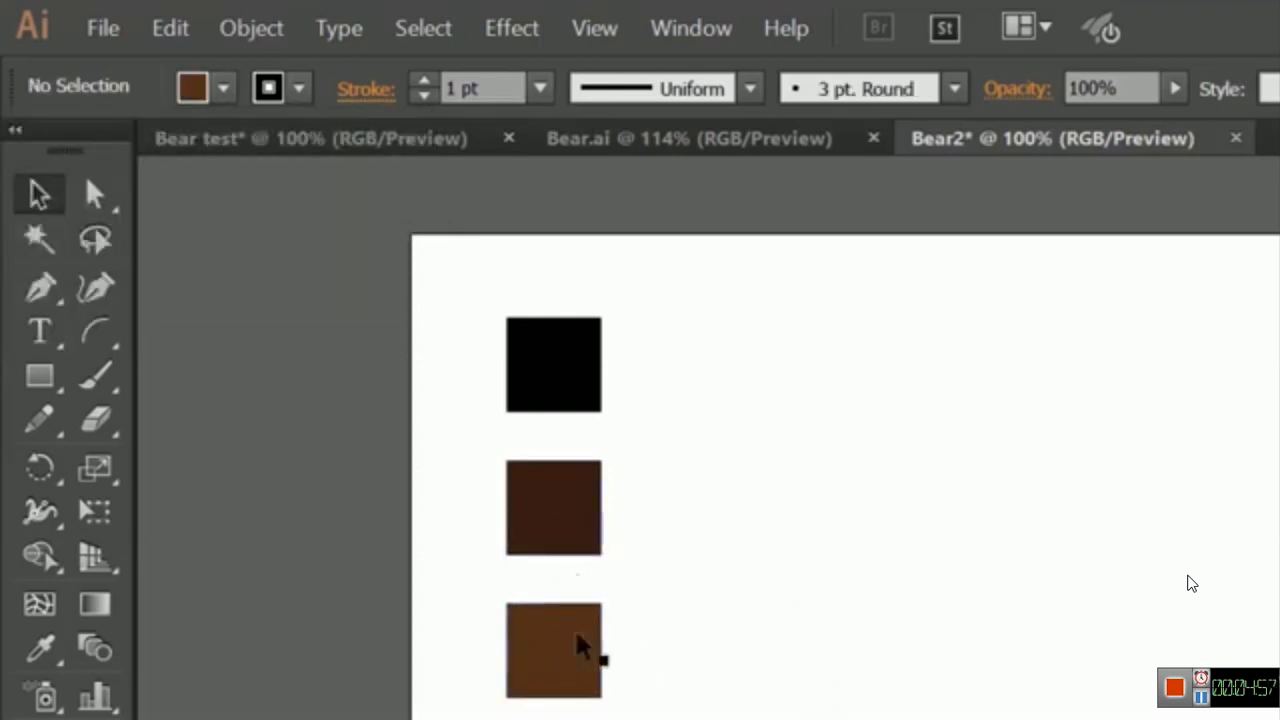
click(634, 143)
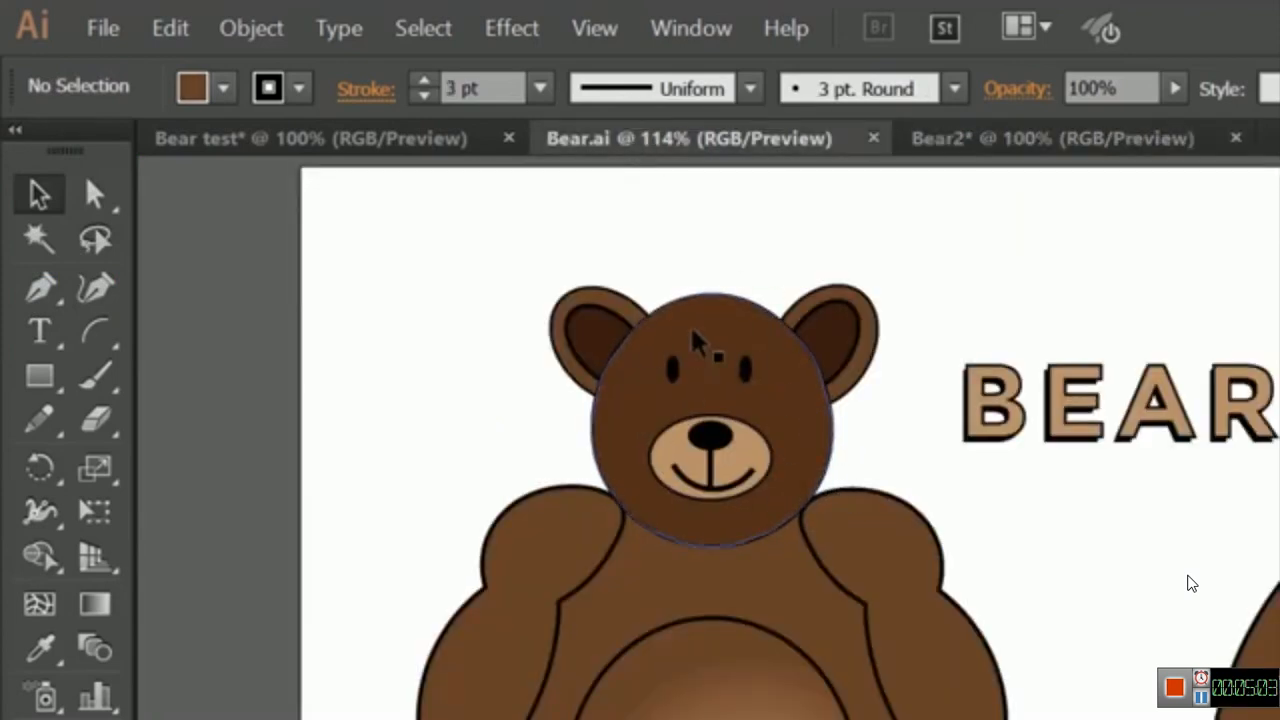
click(945, 150)
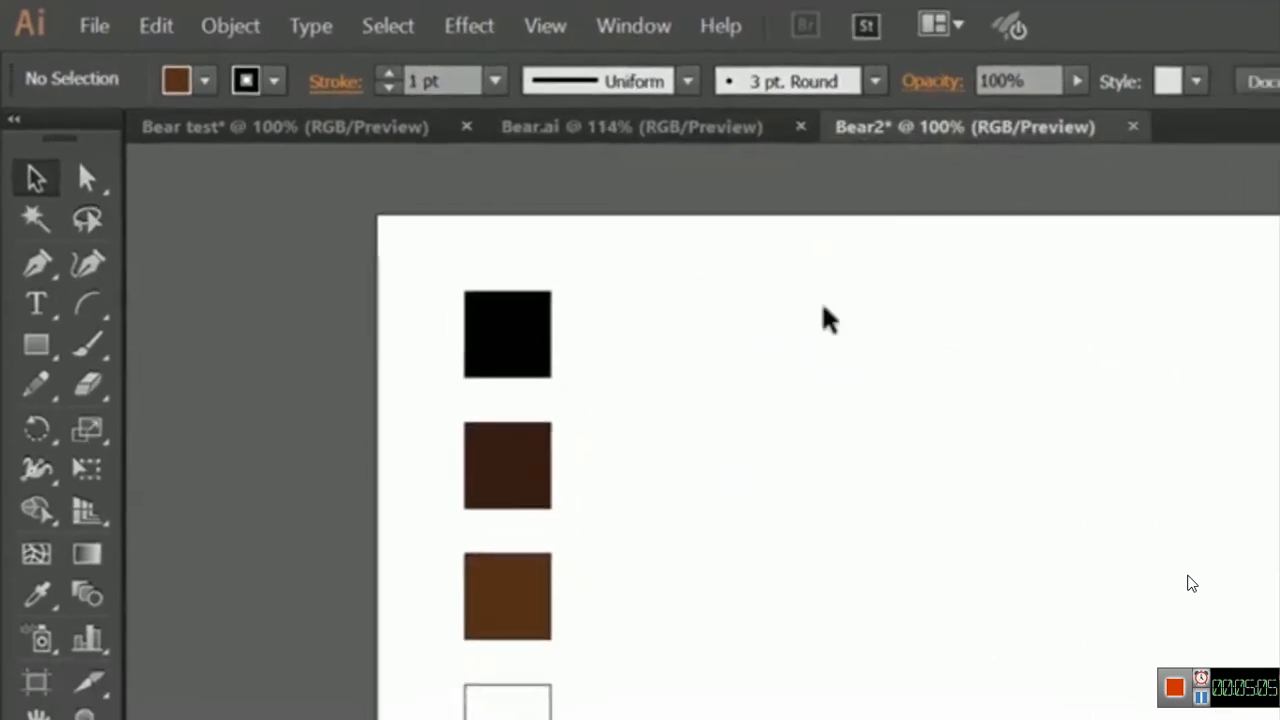
- Fill the fourth square with the medium brown third from the dark end of the browns, and review the colors in Bear.ai
click(375, 585)
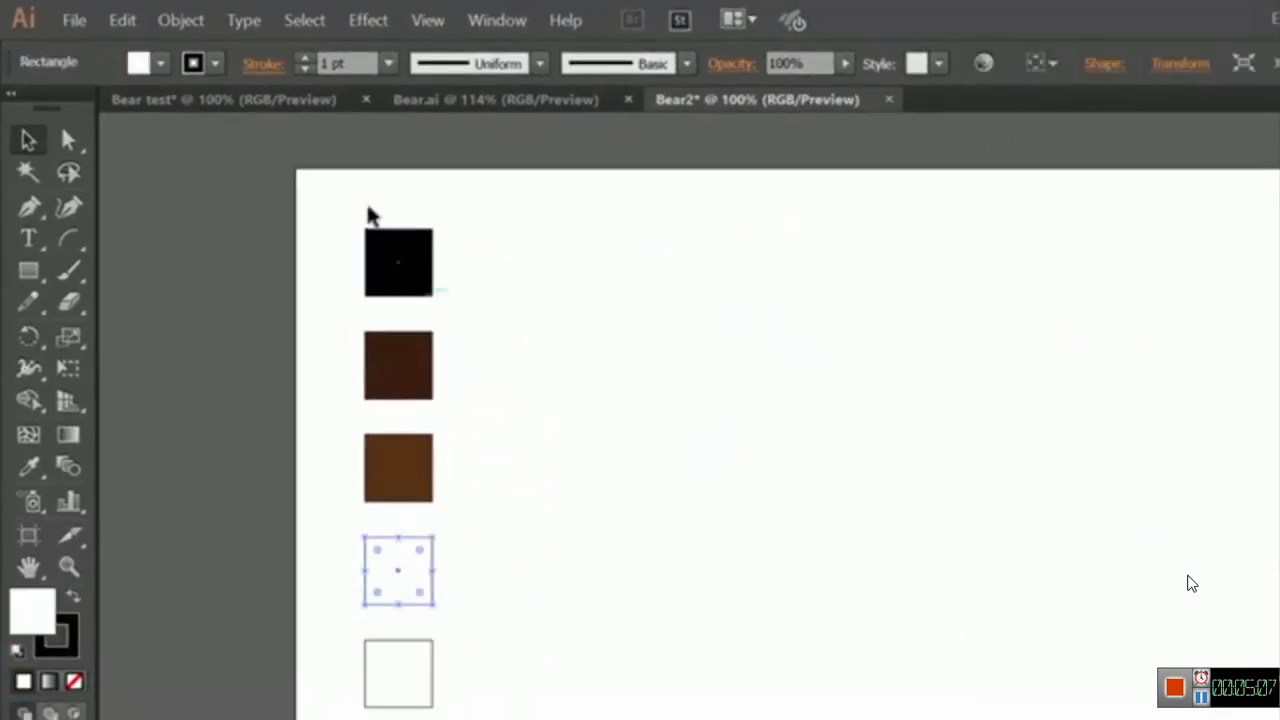
click(160, 63)
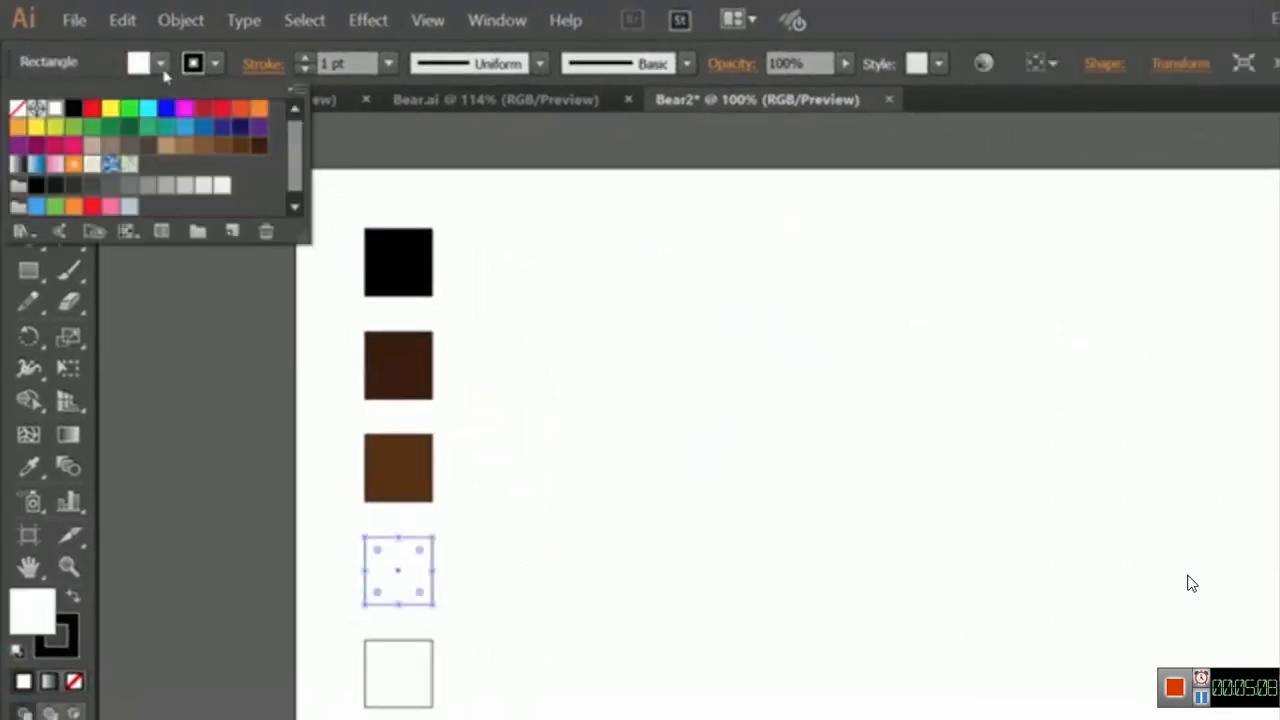
click(222, 158)
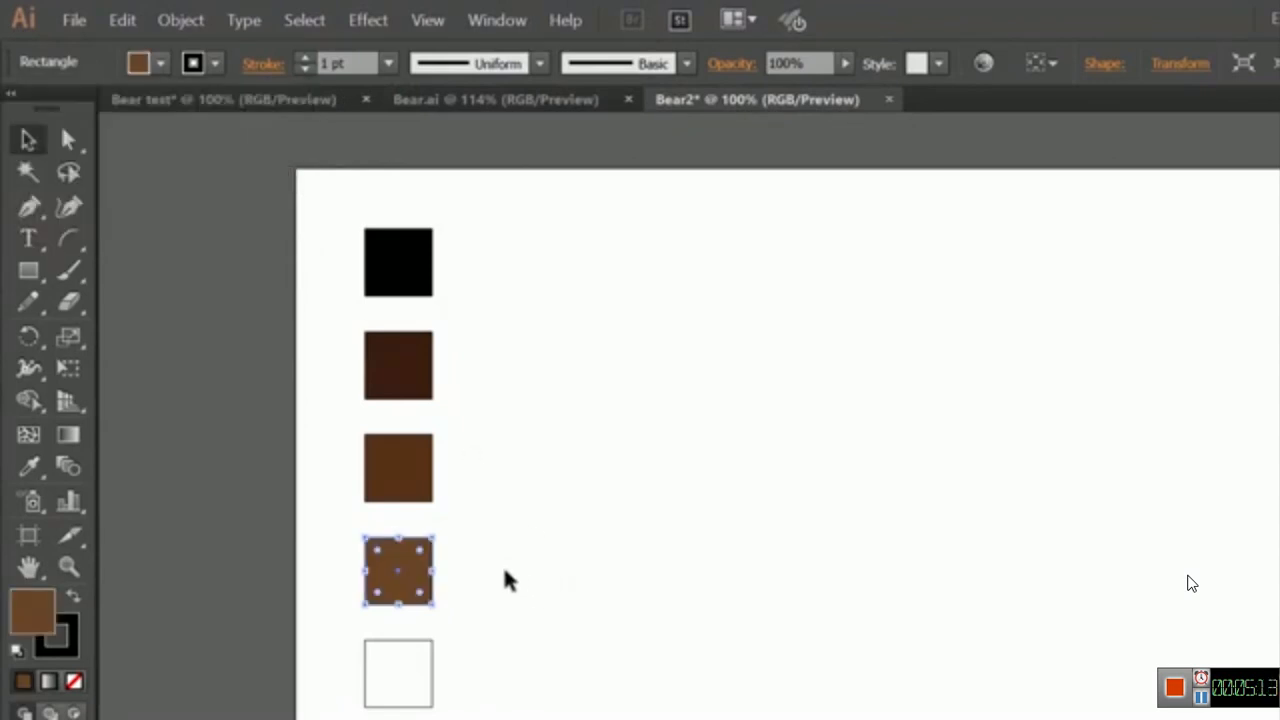
click(525, 120)
click(525, 102)
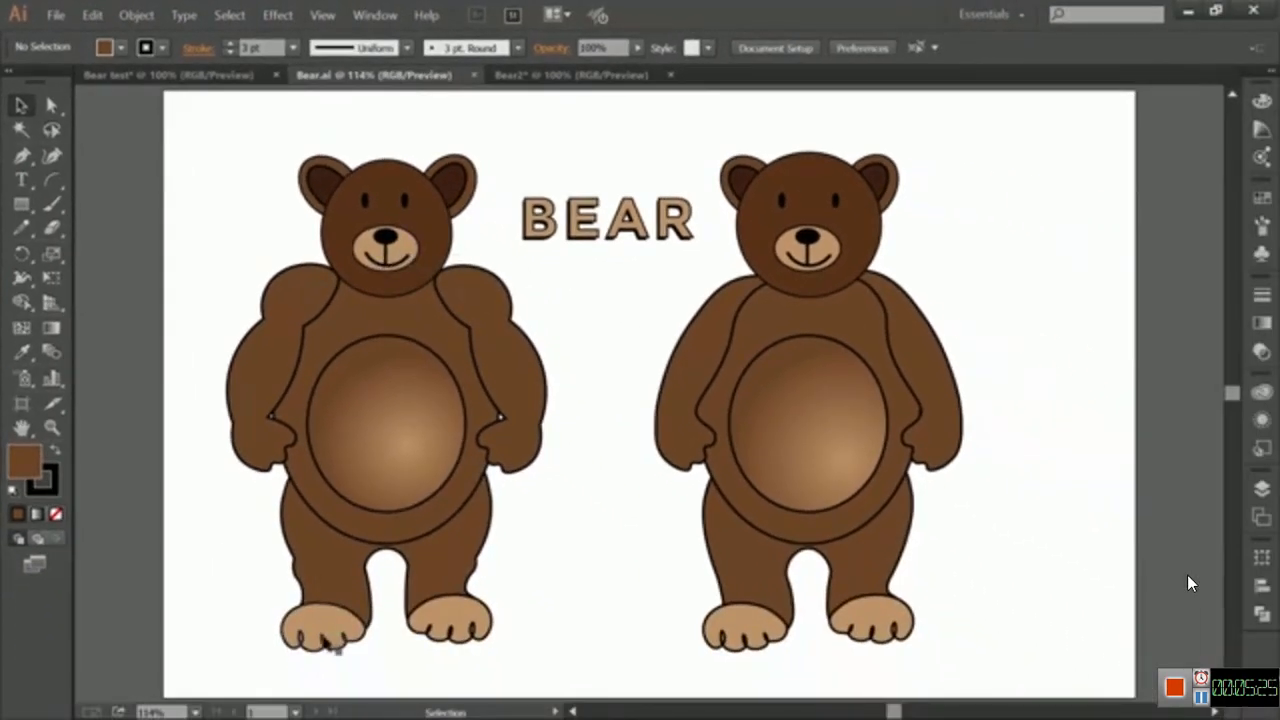
key(ctrl+Tab)
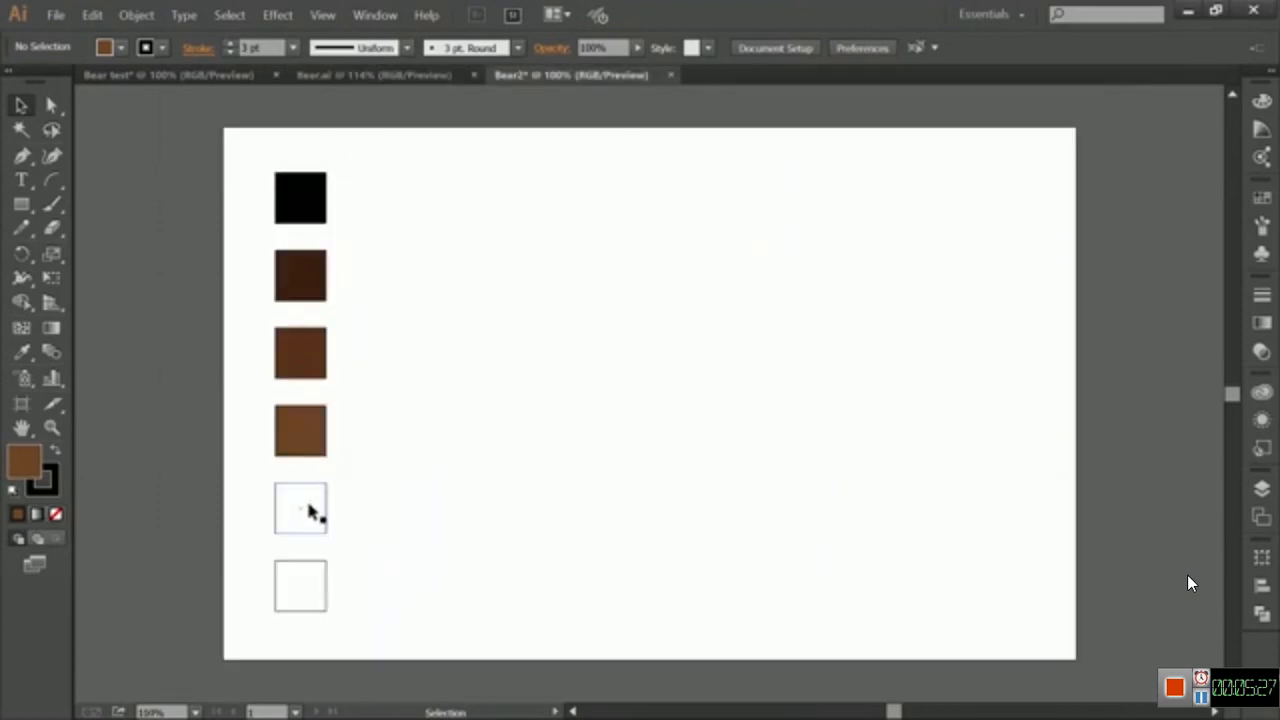
- Fill the fifth square with the light tan swatch used on the bear's feet, and deselect it
click(312, 507)
click(120, 47)
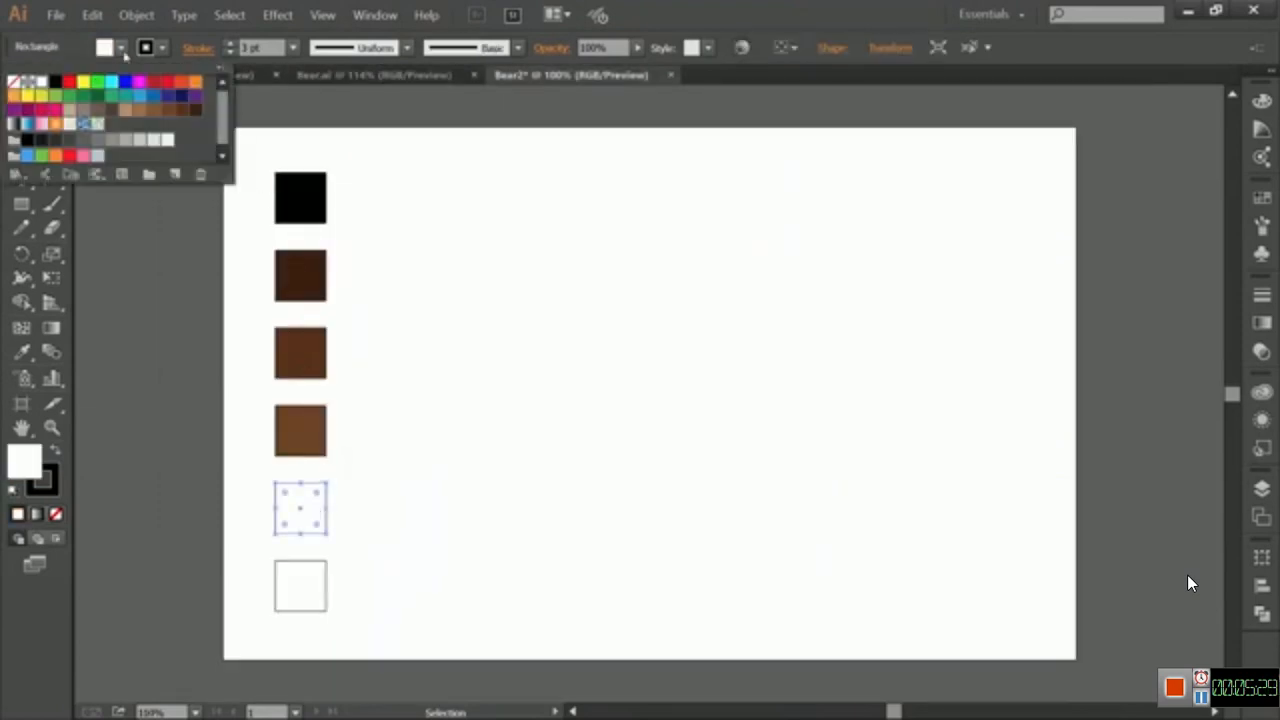
click(128, 116)
click(396, 503)
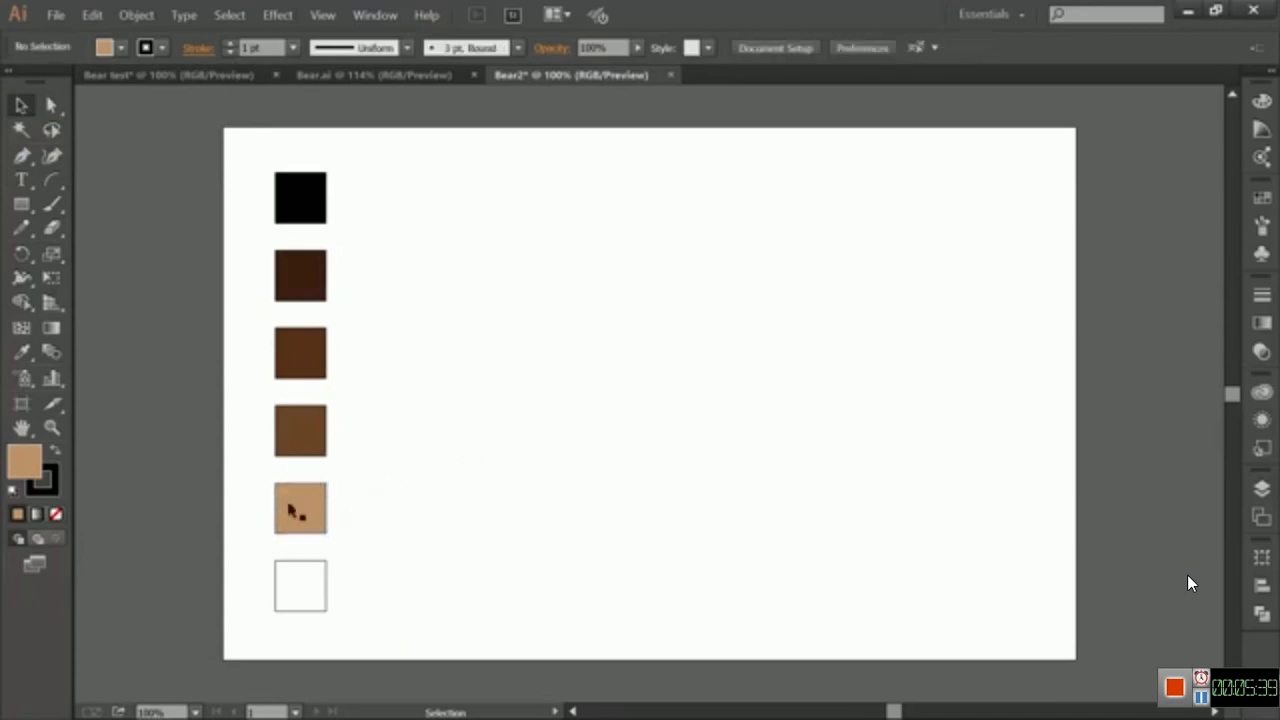
- Look at the belly gradient in Bear.ai and apply a linear white-to-black gradient to the bottom square in Bear2
click(373, 74)
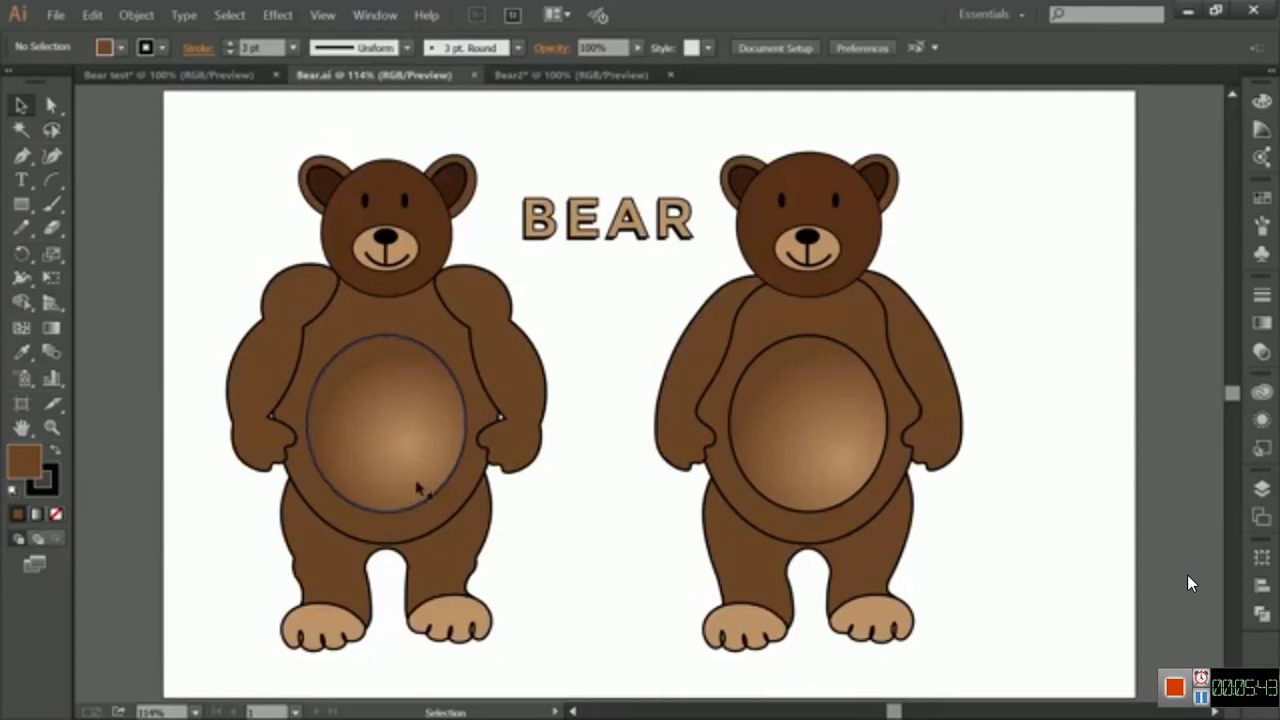
click(590, 76)
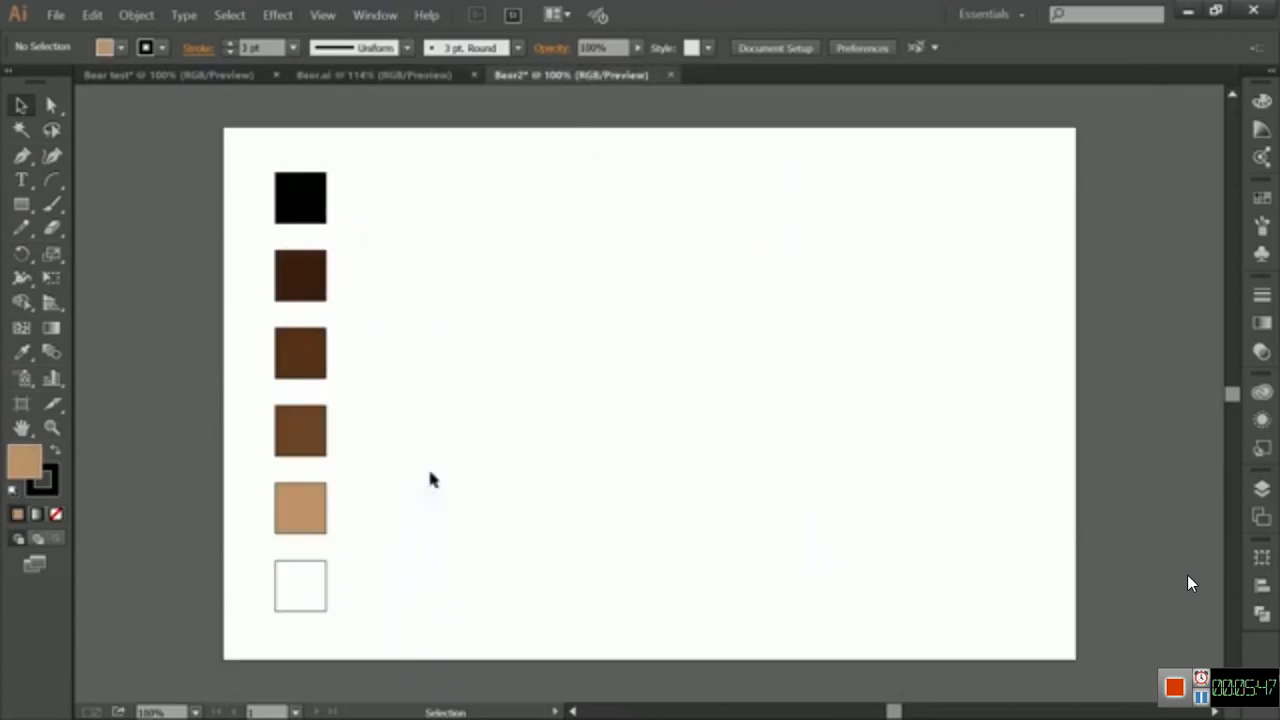
click(306, 590)
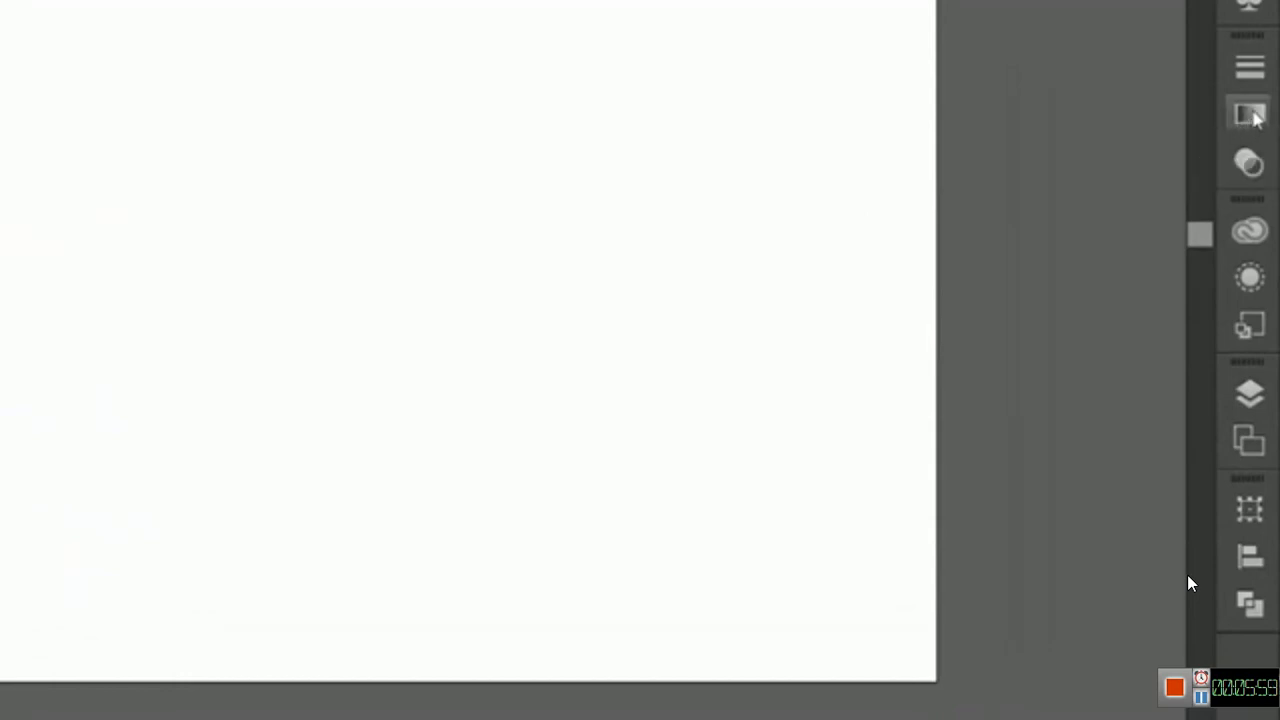
click(1250, 115)
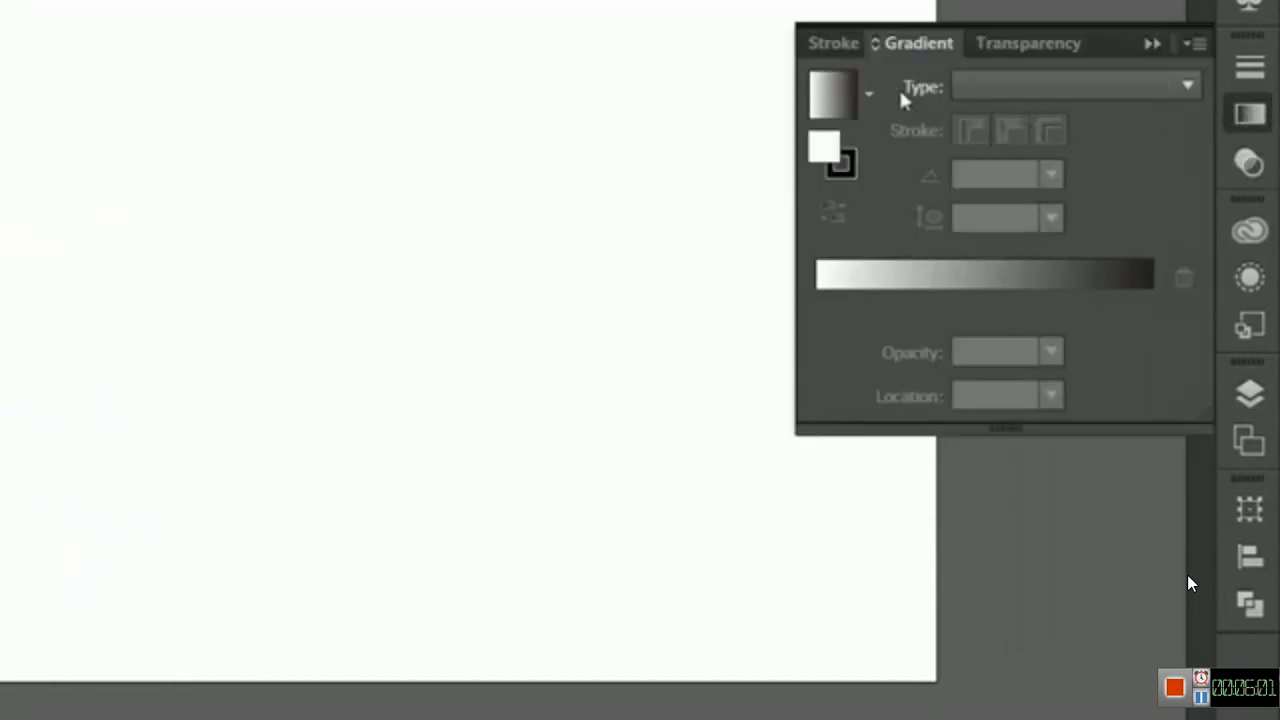
click(1126, 282)
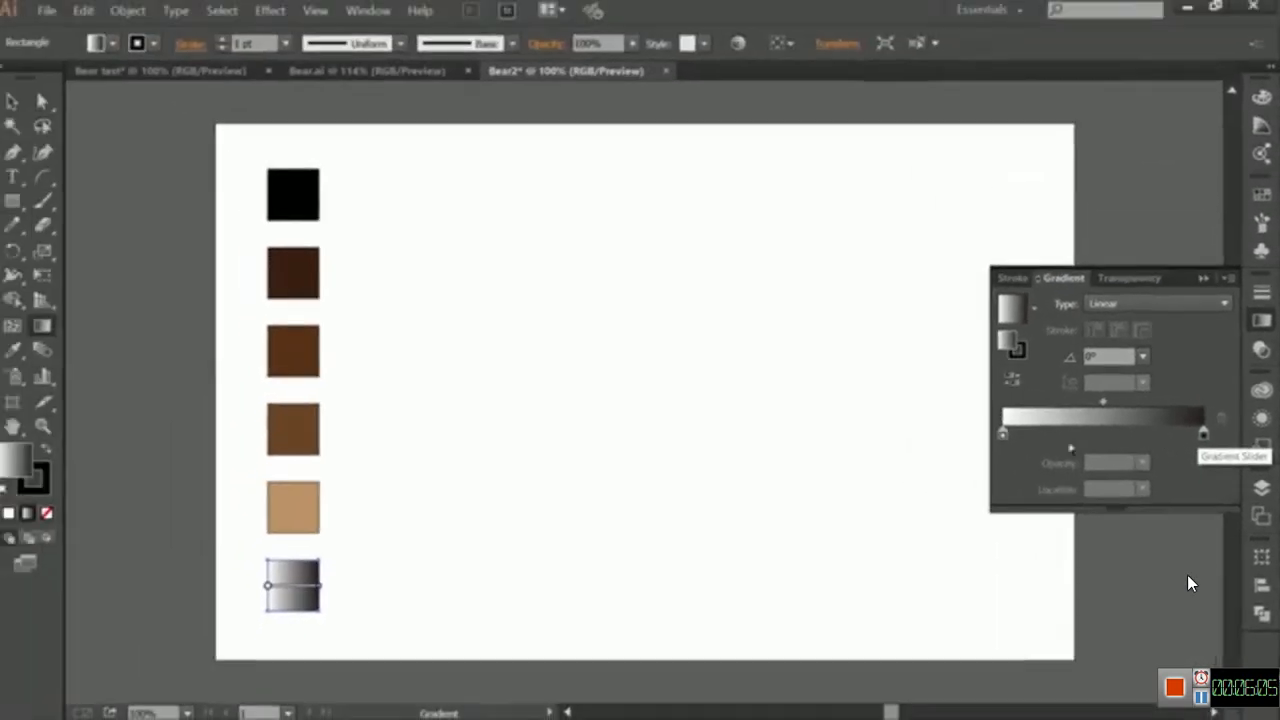
- Recolor the bottom square's gradient from light tan to the second-darkest brown, return to the Selection Tool and deselect the square
click(891, 356)
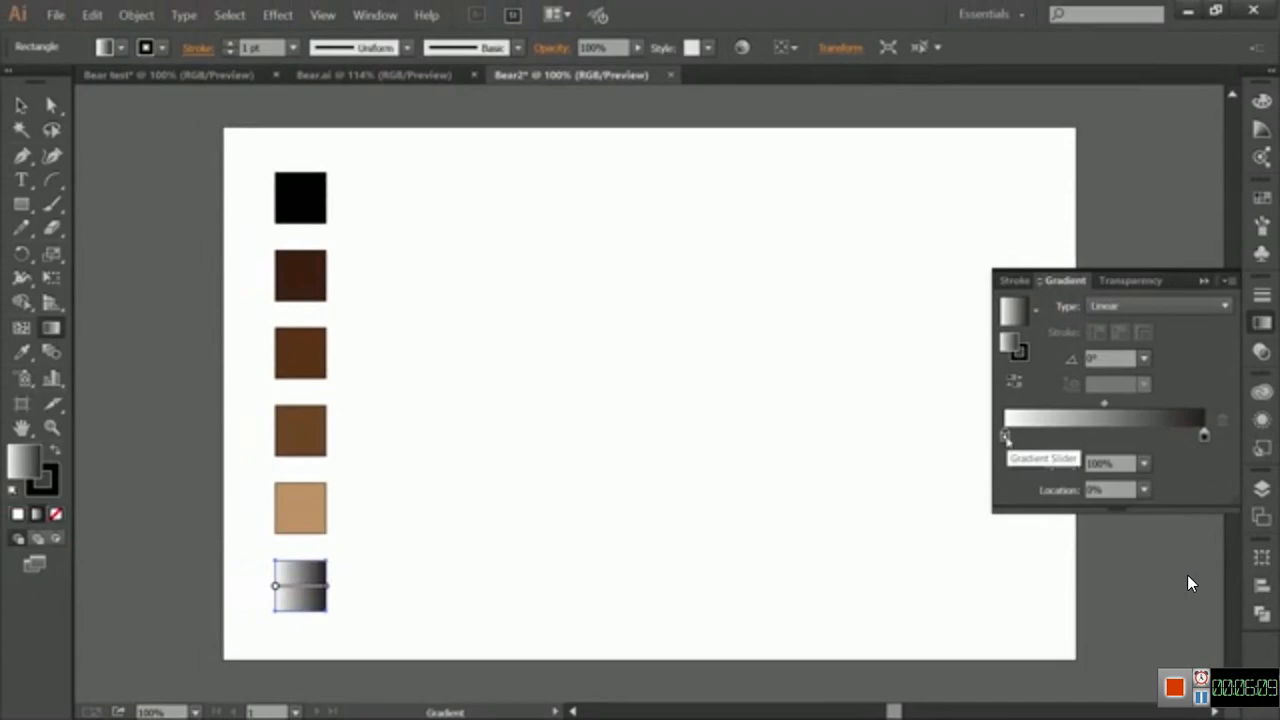
double_click(1005, 436)
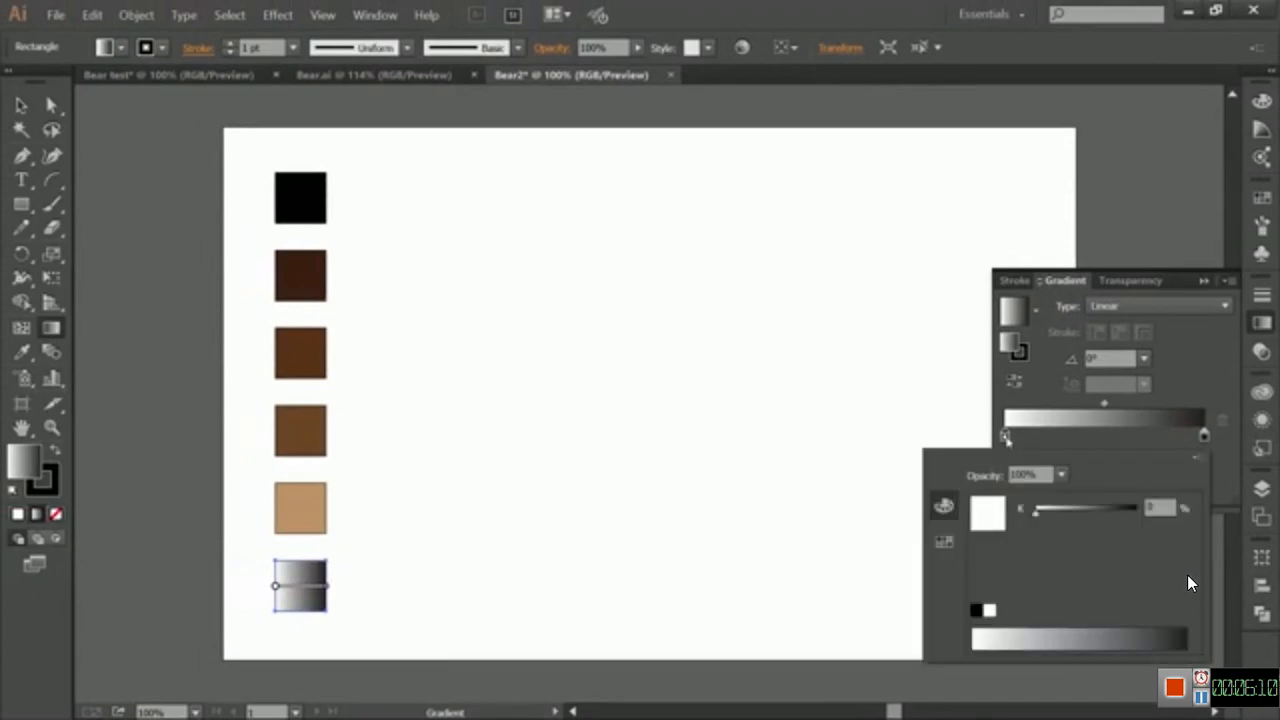
click(947, 542)
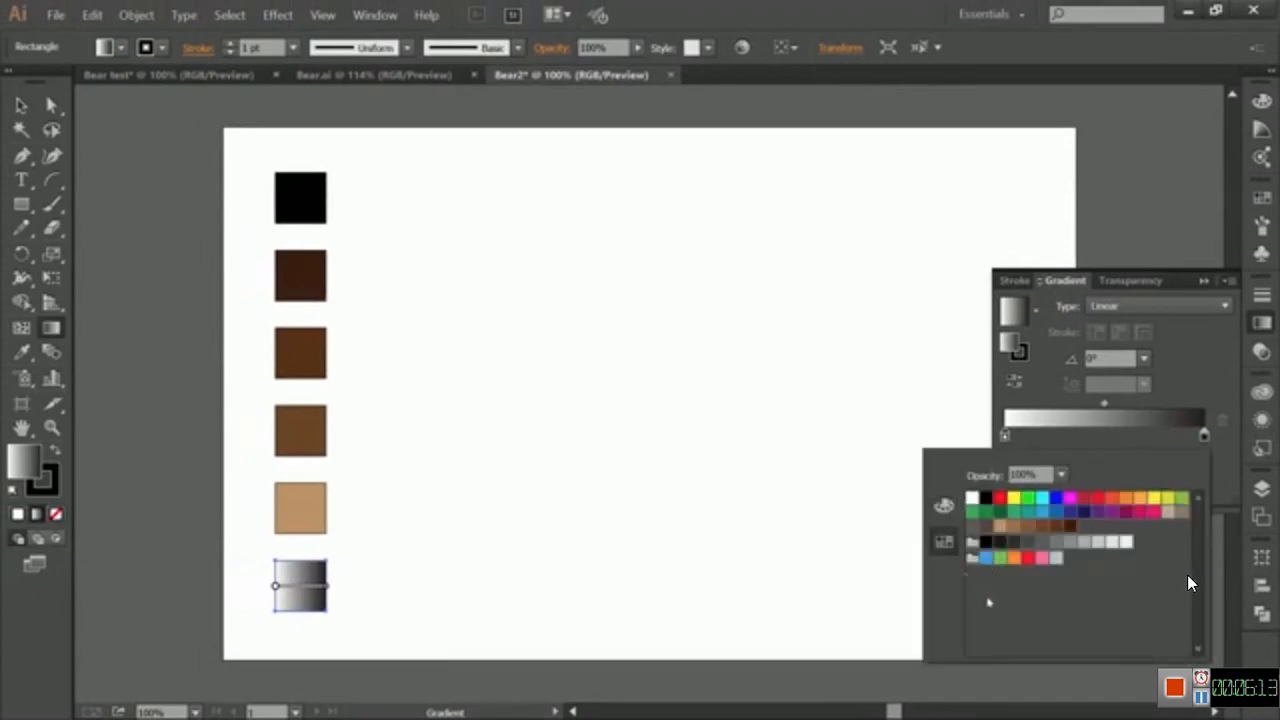
click(1000, 534)
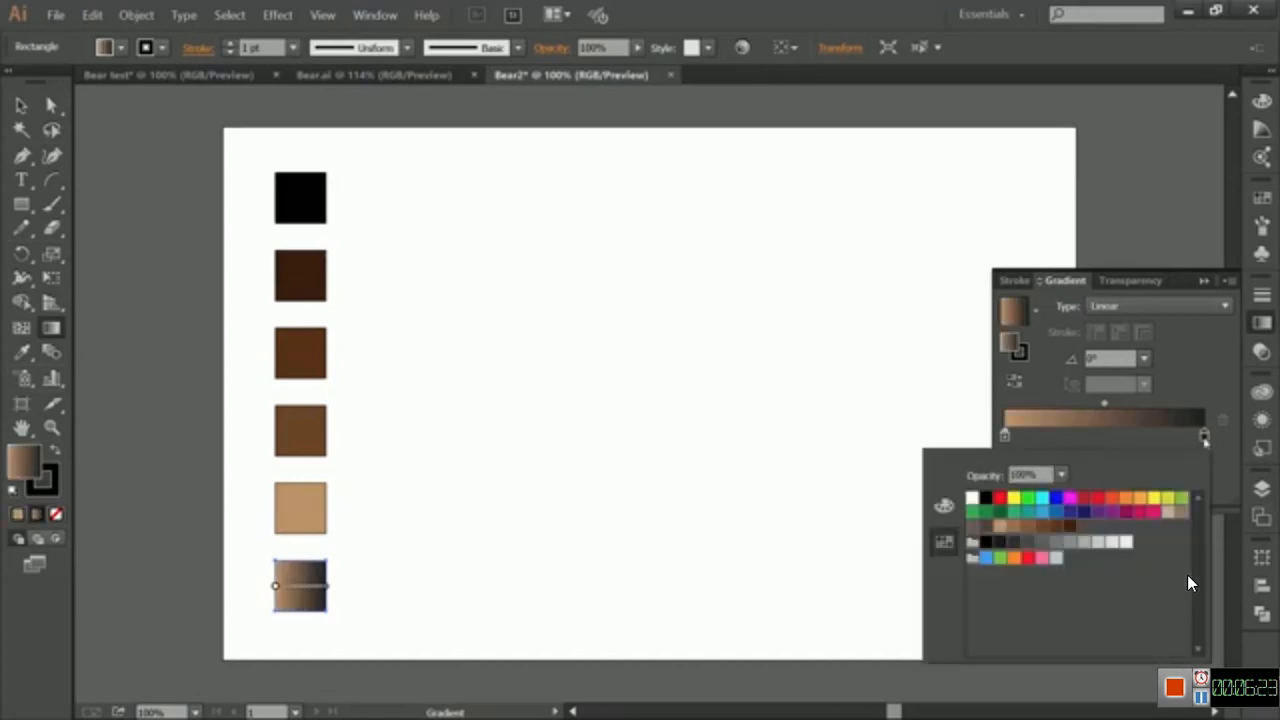
click(1057, 528)
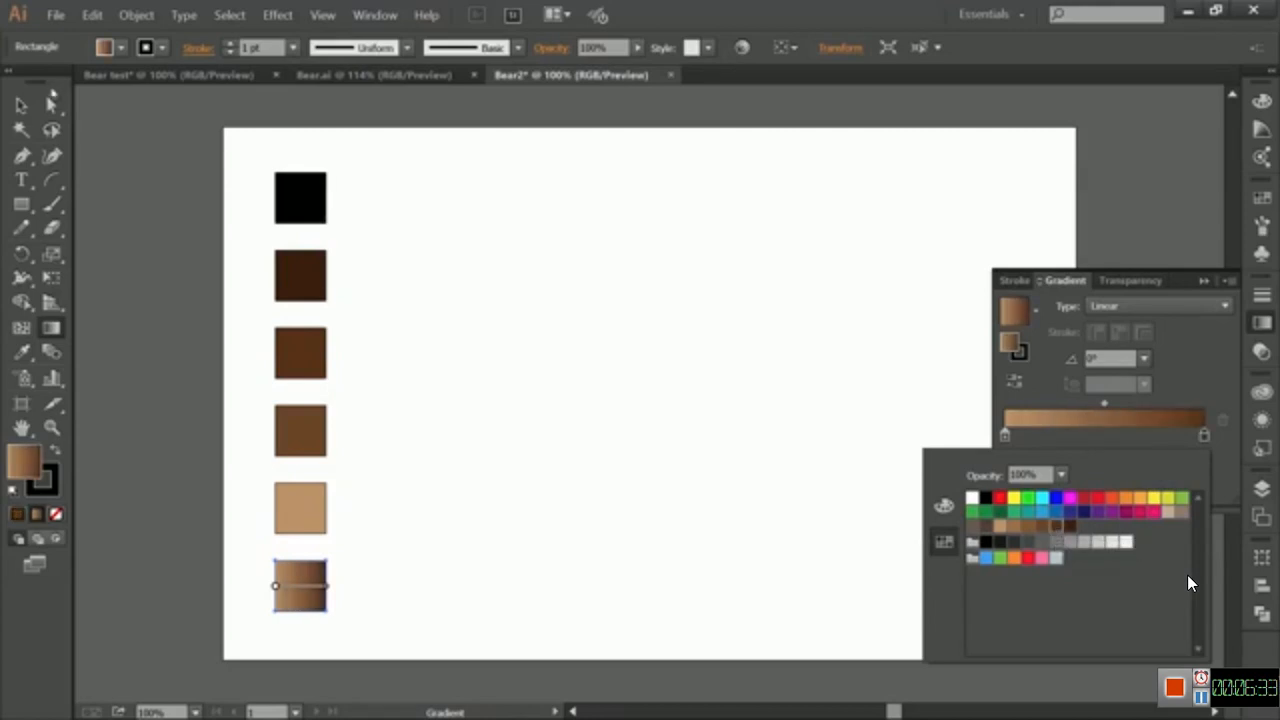
click(21, 105)
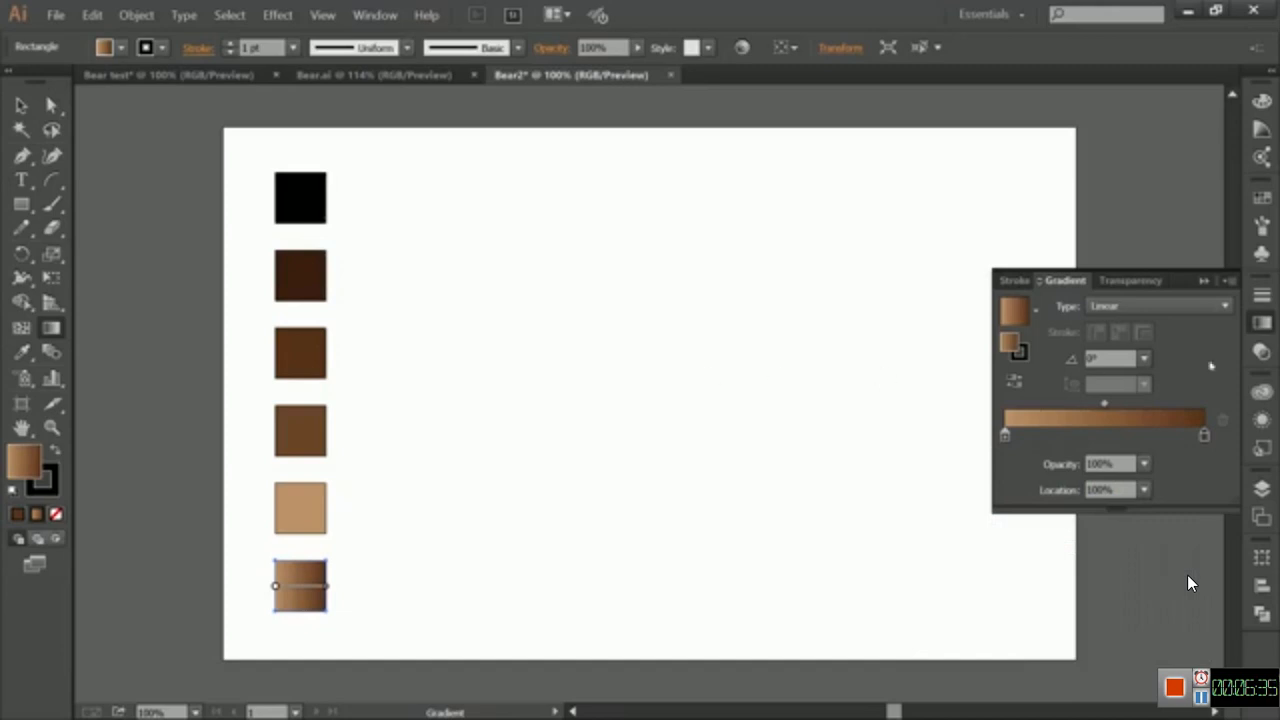
click(1262, 322)
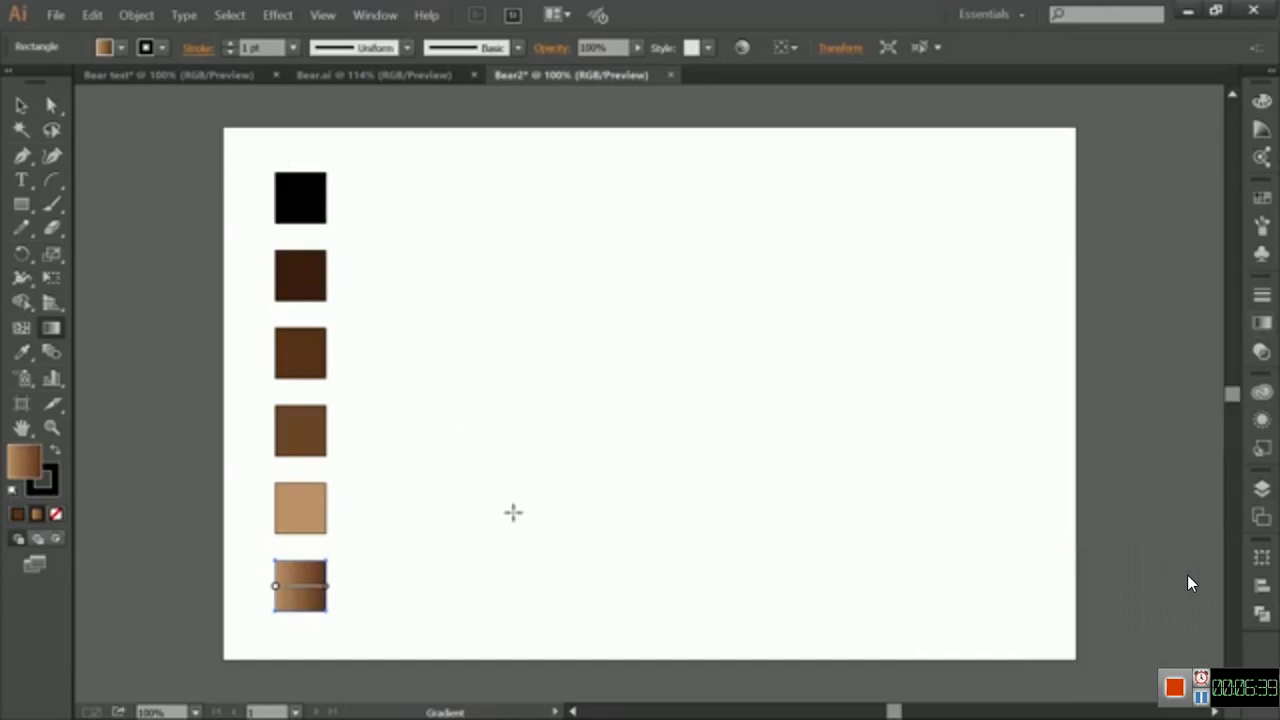
click(22, 105)
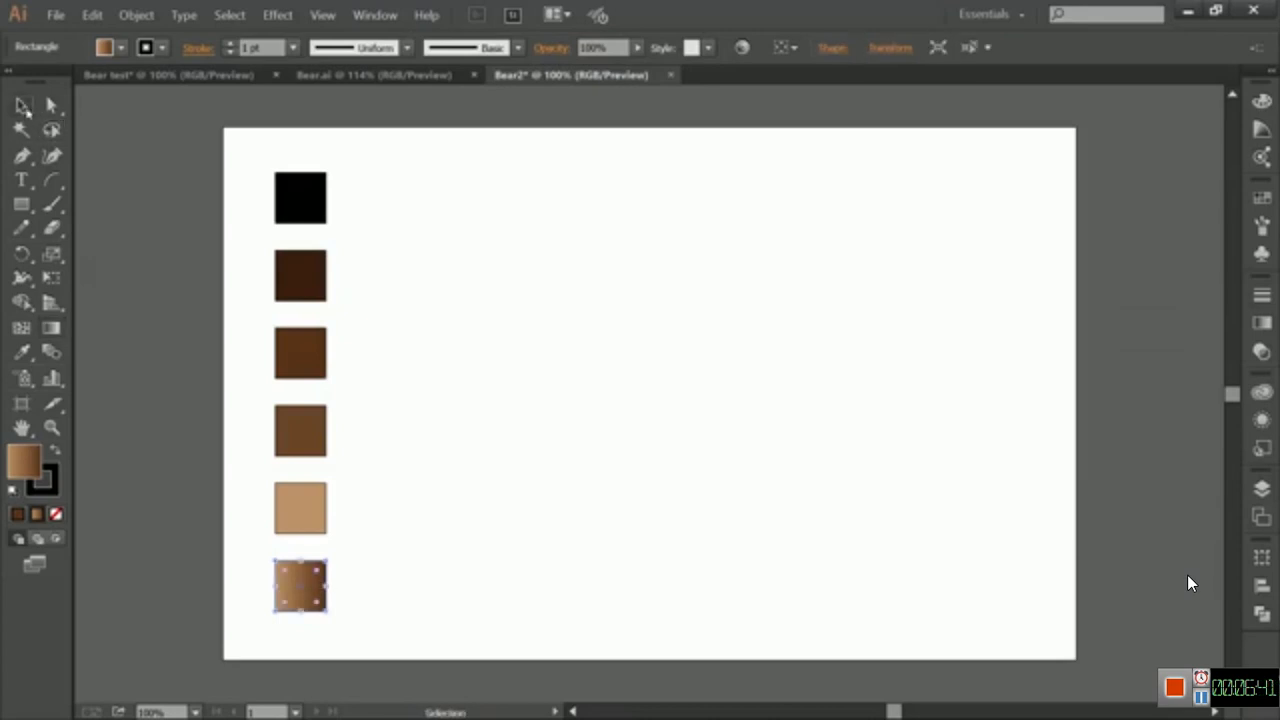
click(490, 326)
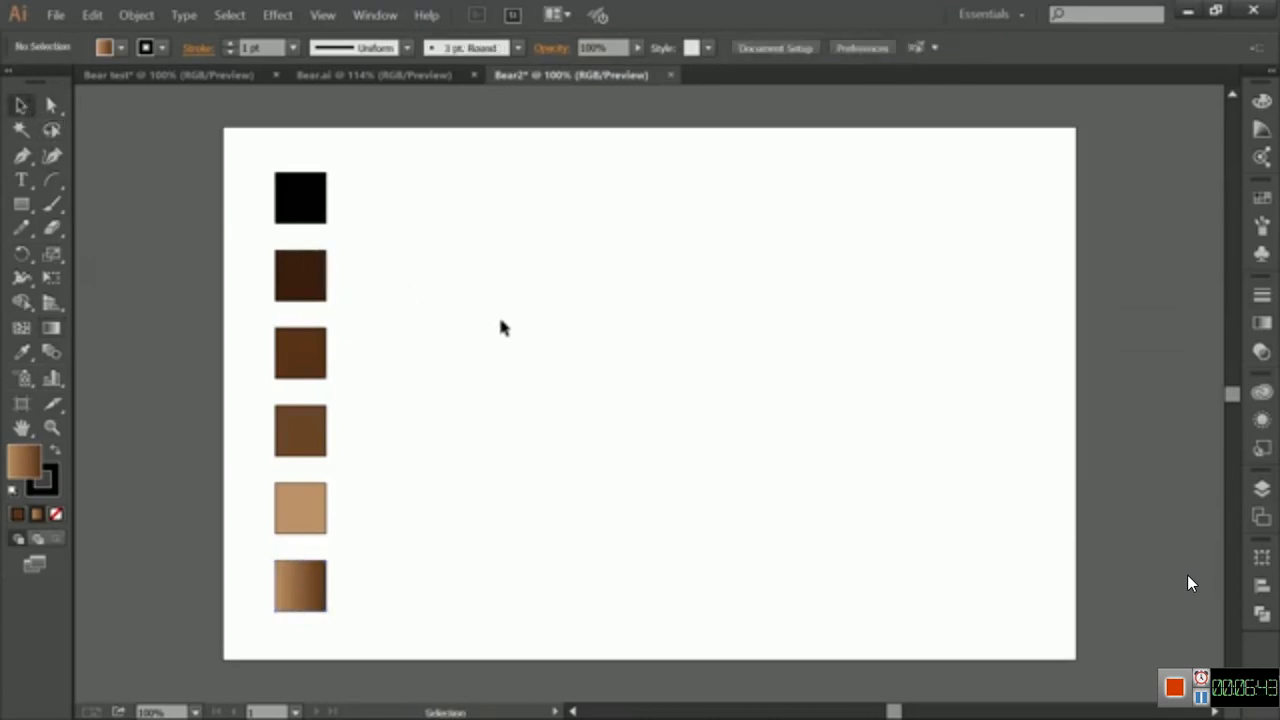